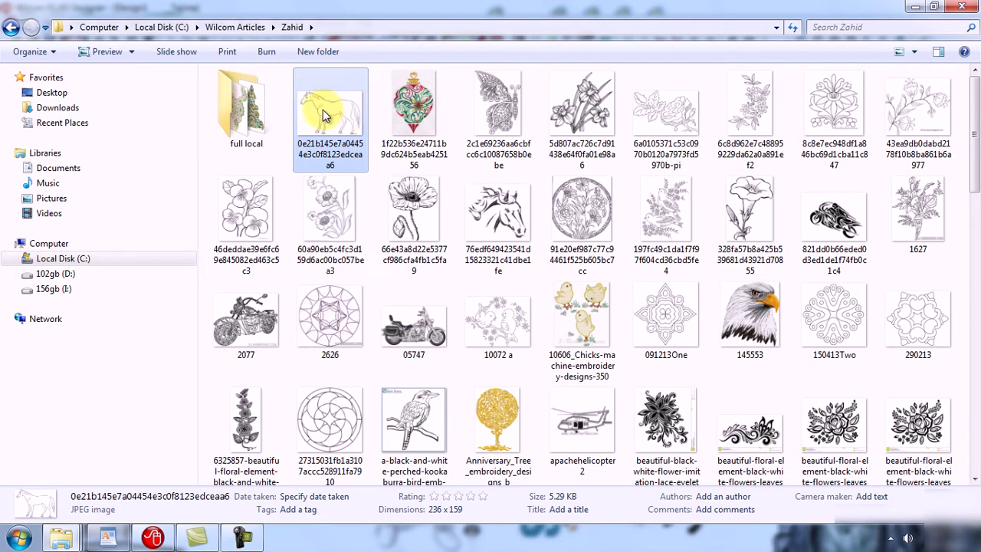
Switch to Wilcom ES-65 Designer and open the dialog for inserting an image file into the empty design.
click(153, 536)
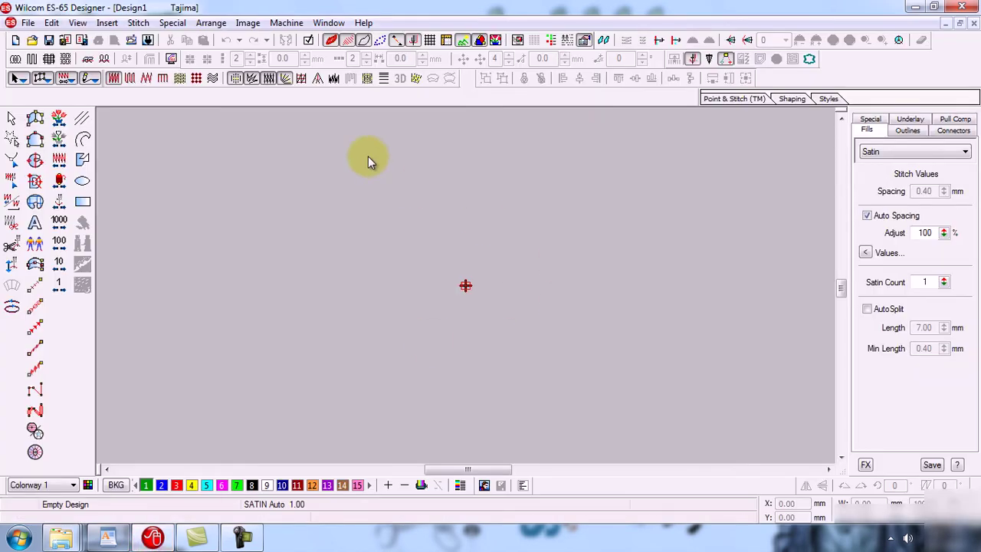
click(250, 28)
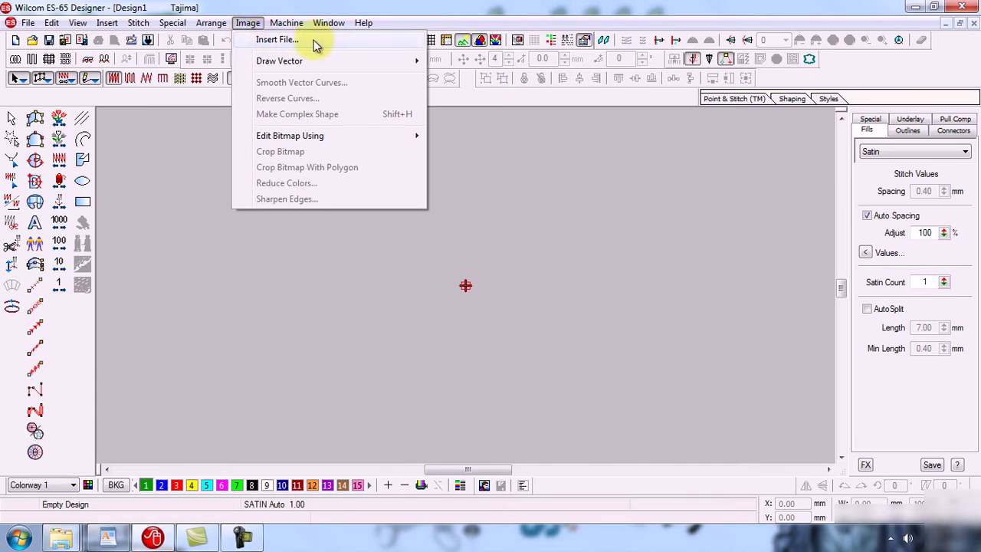
click(532, 219)
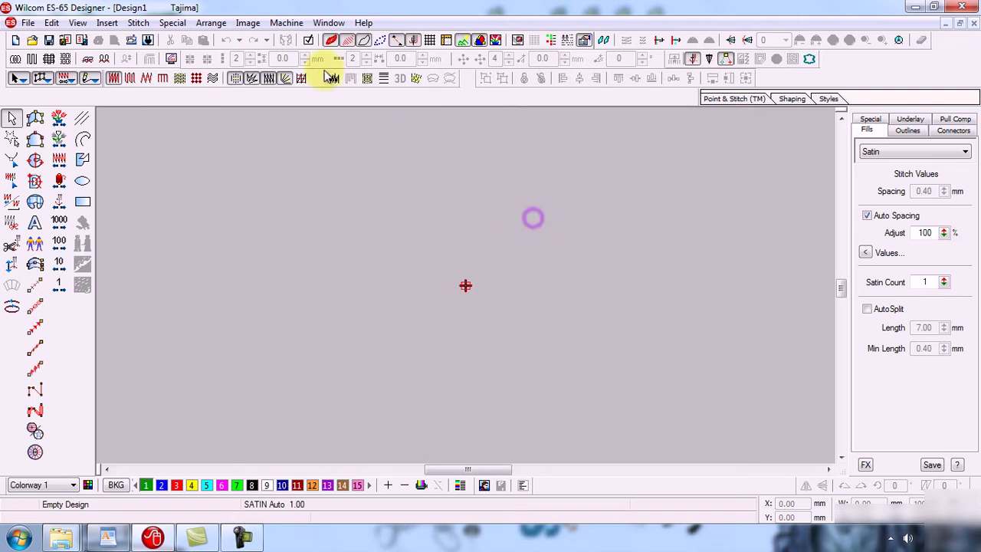
click(249, 24)
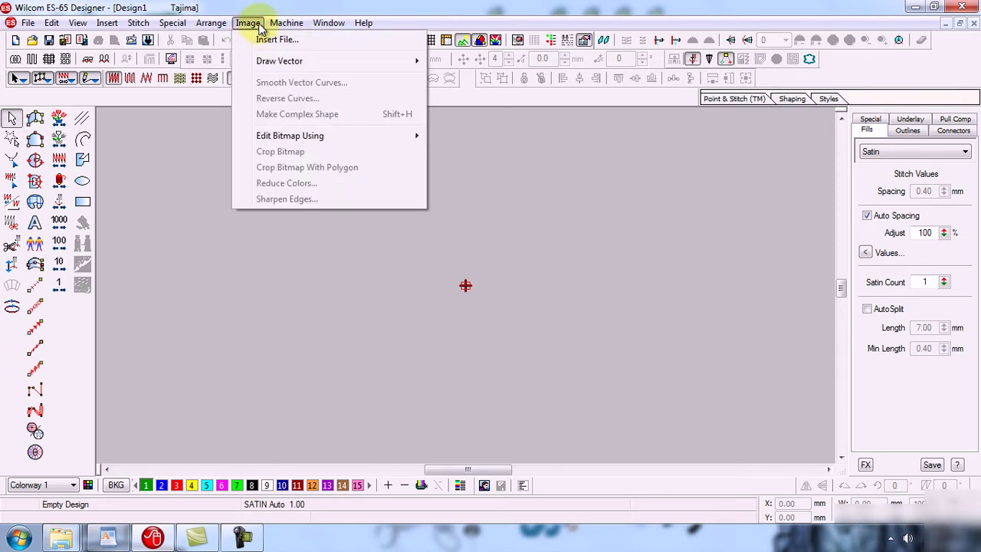
click(308, 43)
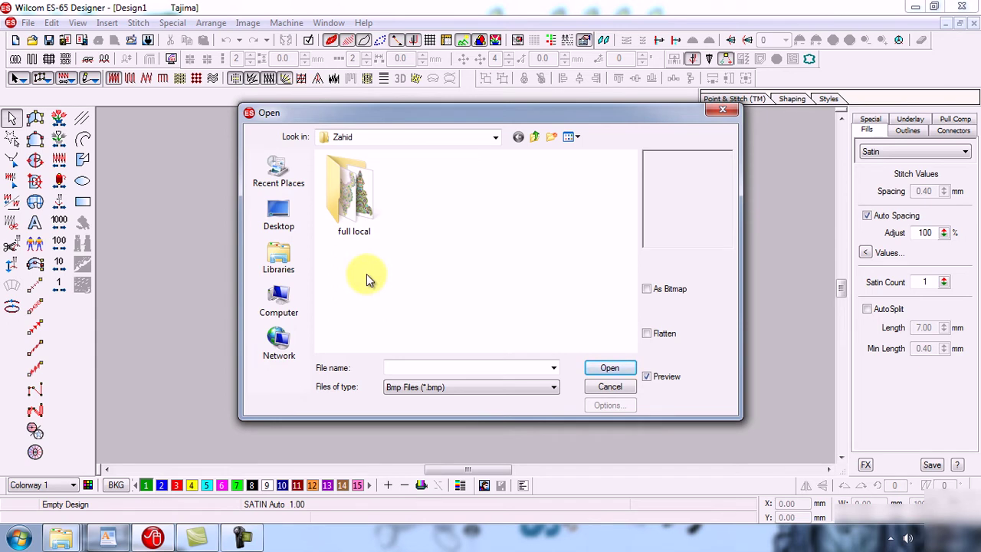
Browse from the computer's drives to the folder C:\Wilcom Articles\Zahid.
click(280, 255)
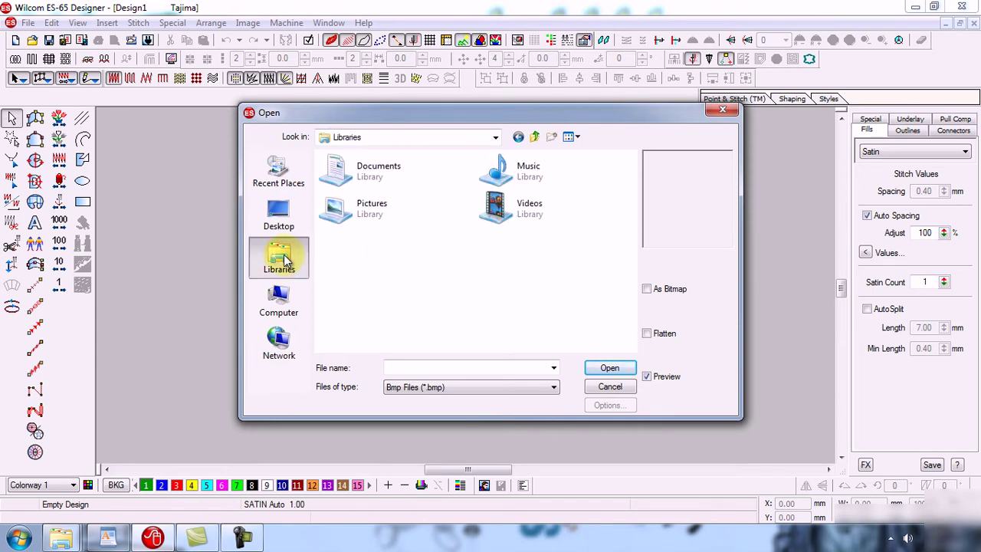
click(281, 295)
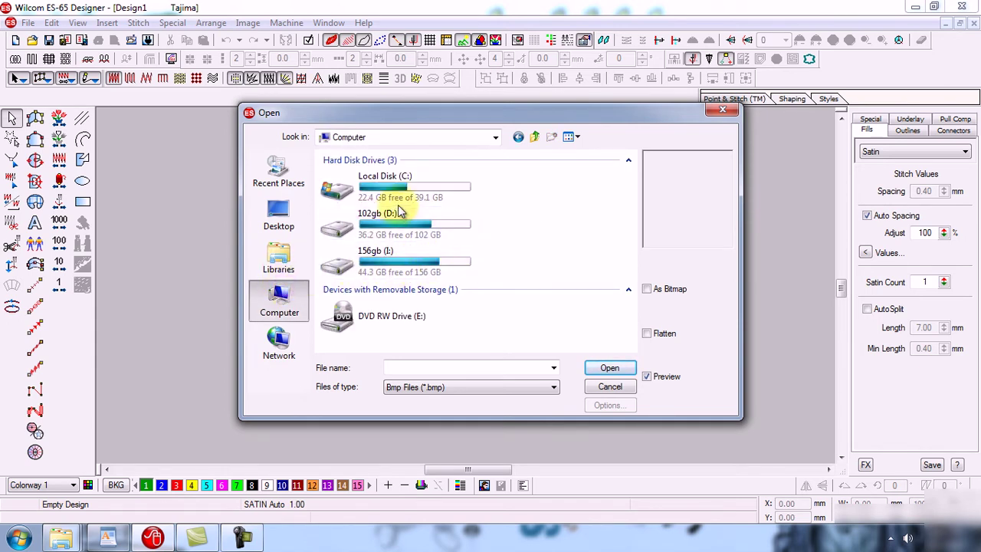
double_click(438, 195)
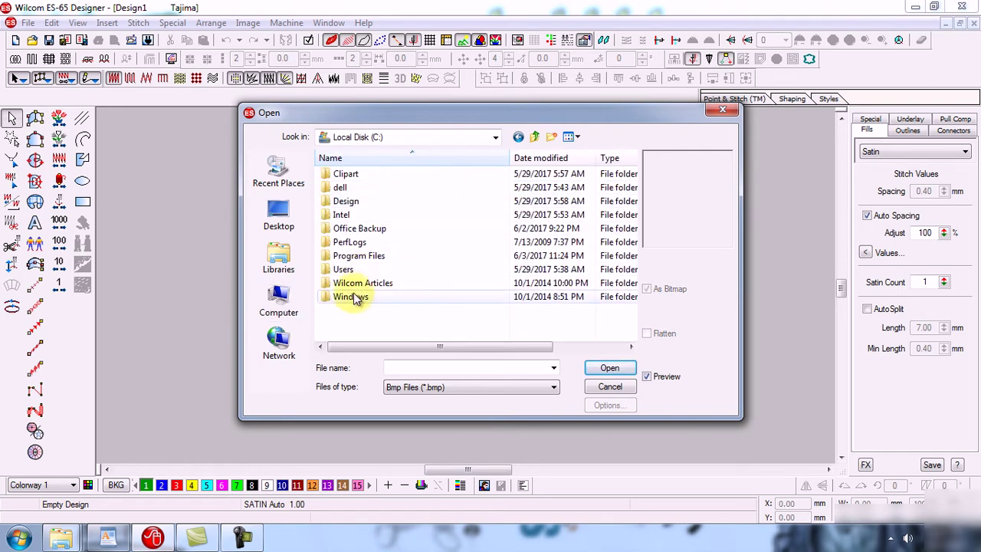
double_click(402, 285)
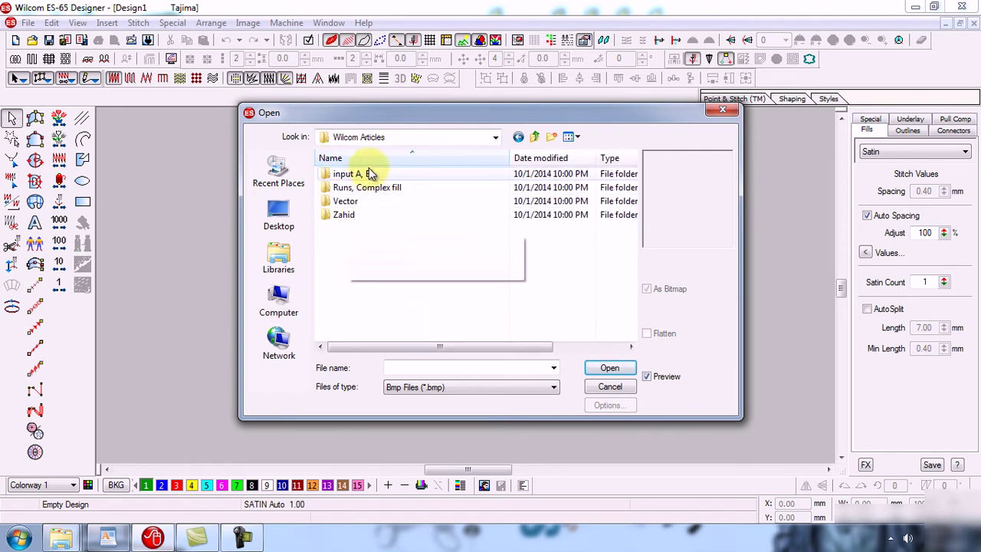
double_click(385, 216)
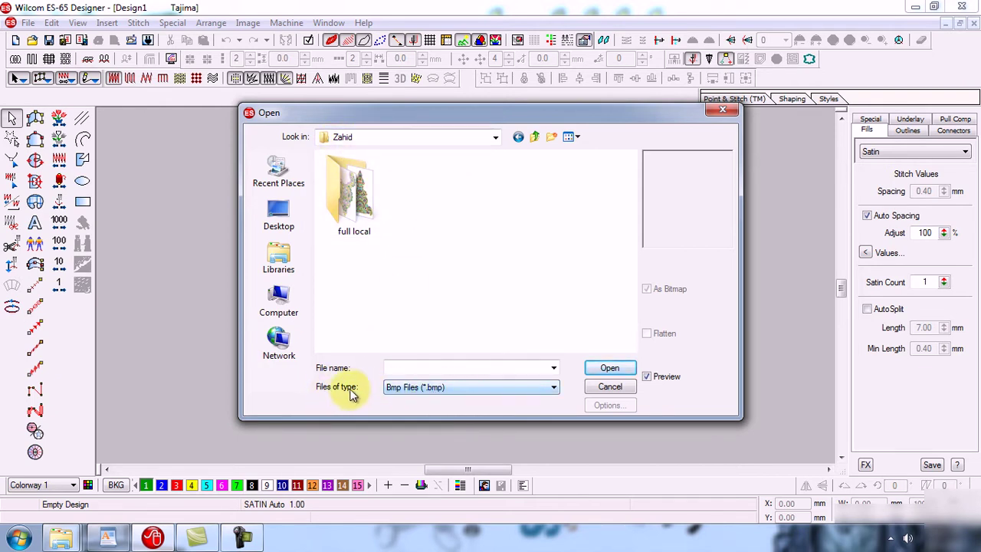
Set the file type filter to All Files so the folder's images are listed.
click(458, 386)
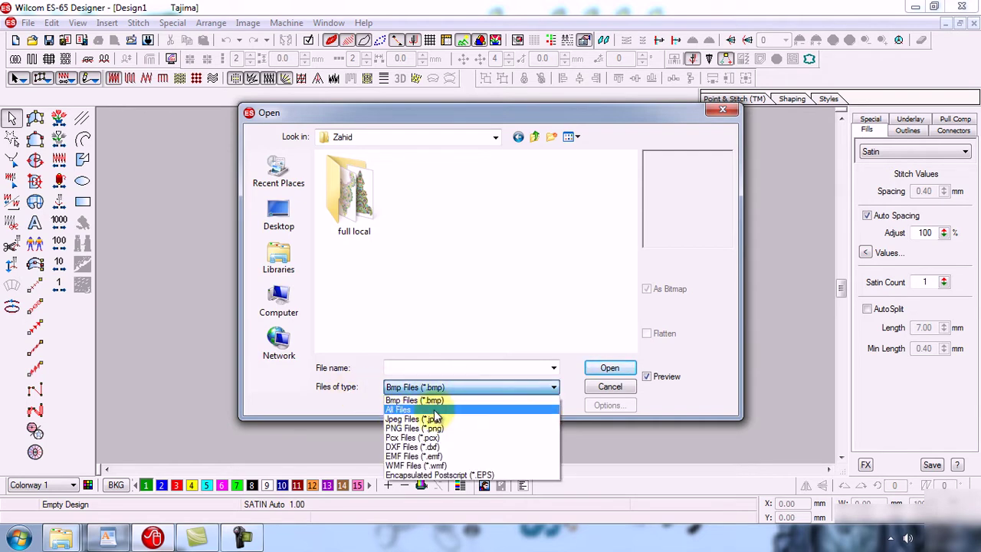
click(445, 409)
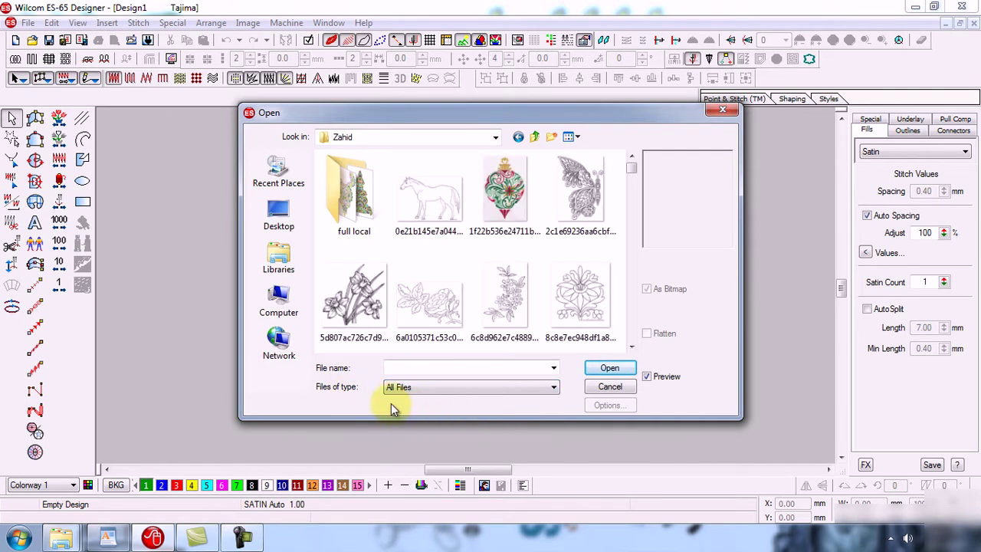
click(470, 387)
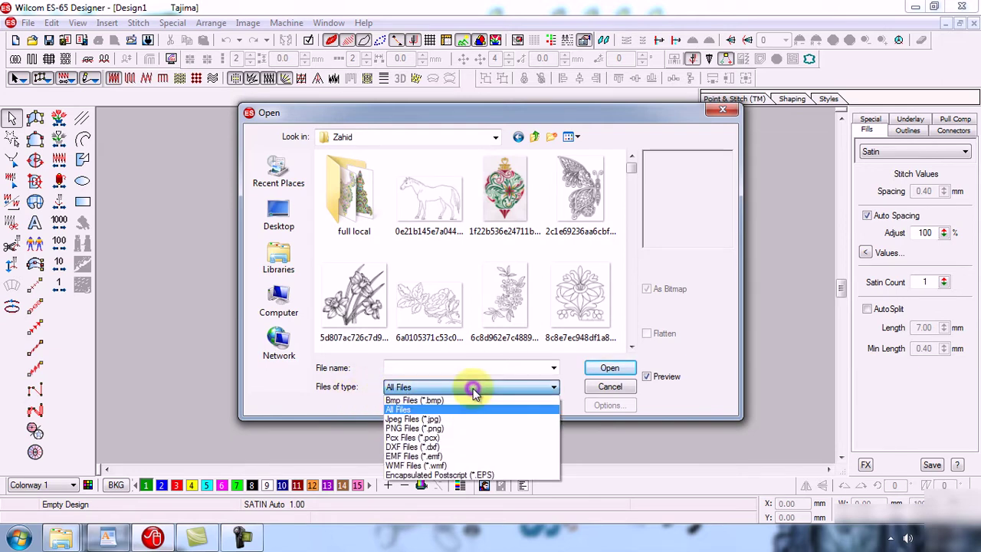
click(437, 410)
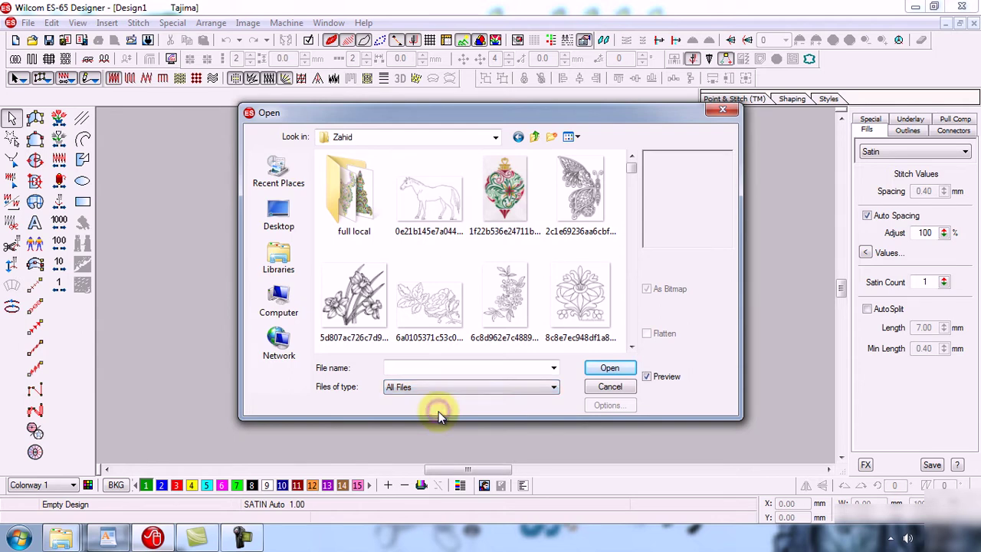
mouse_move(630, 165)
mouse_down()
mouse_move(629, 286)
mouse_move(633, 173)
mouse_up()
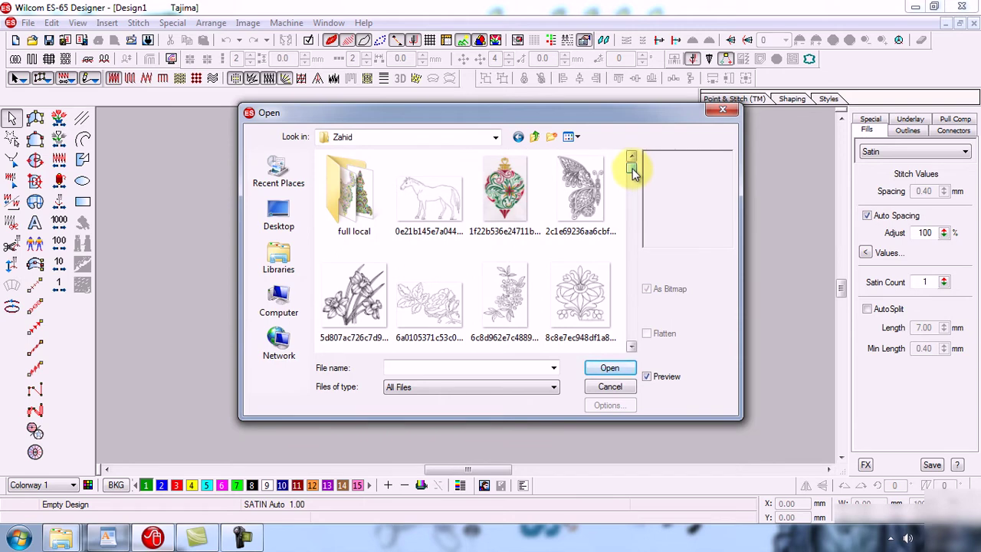
Try to insert the flower image 8c8e7ec948df1a846bc69d1cba11c847 into the design and dismiss the resulting dialog.
click(592, 293)
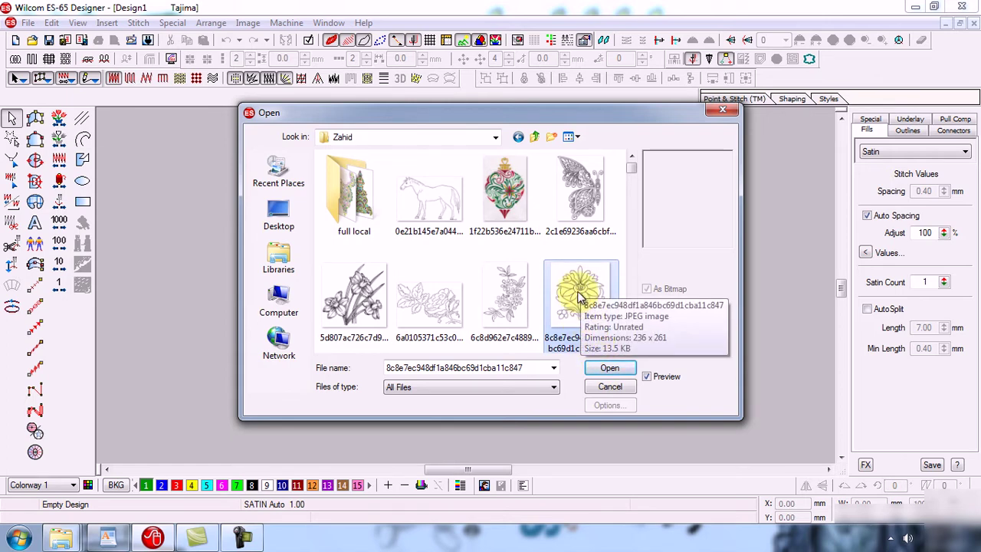
click(610, 369)
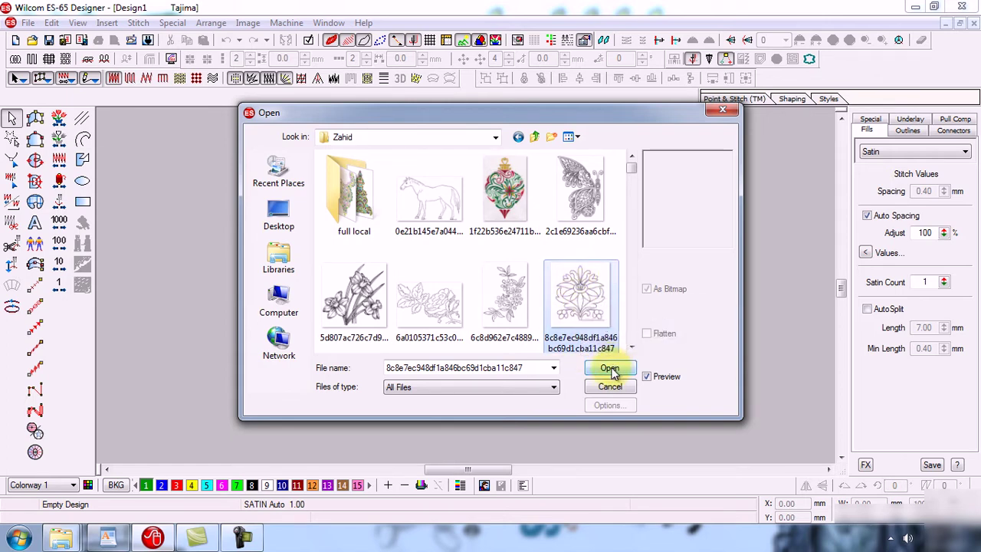
click(610, 369)
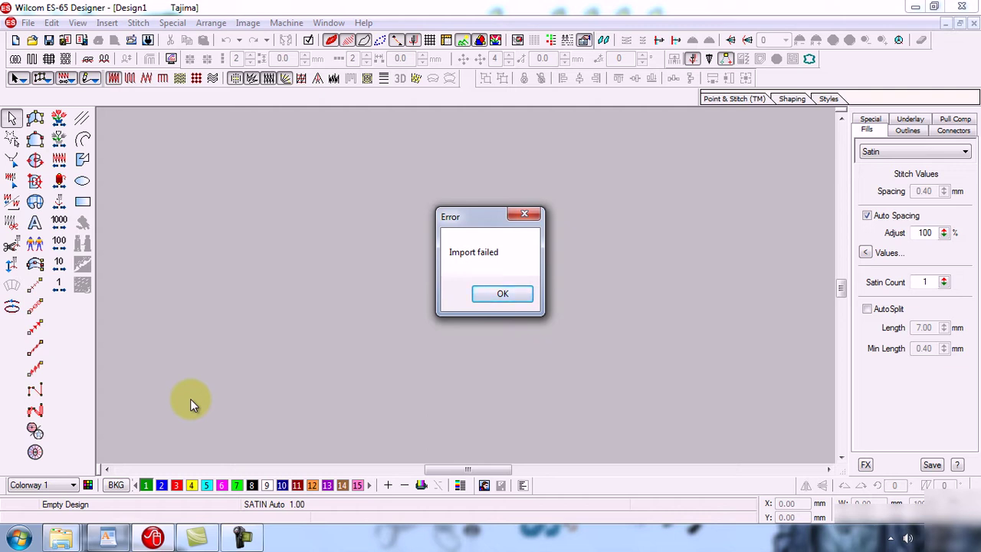
click(502, 296)
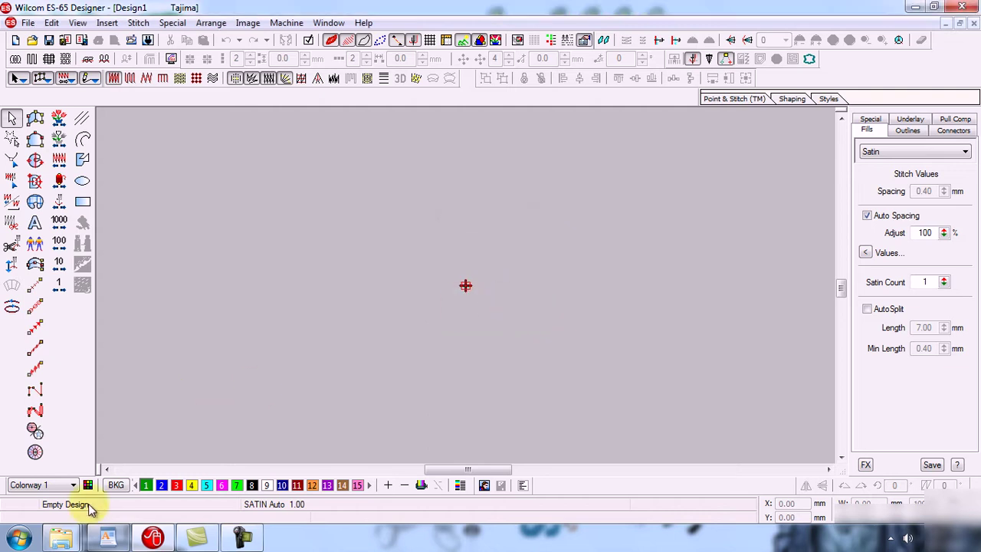
Switch to the Zahid folder window in Windows Explorer and open the image 8c8e7ec948df1a846bc69d1cba11c847 for editing in a maximized Paint window.
mouse_move(61, 538)
click(401, 460)
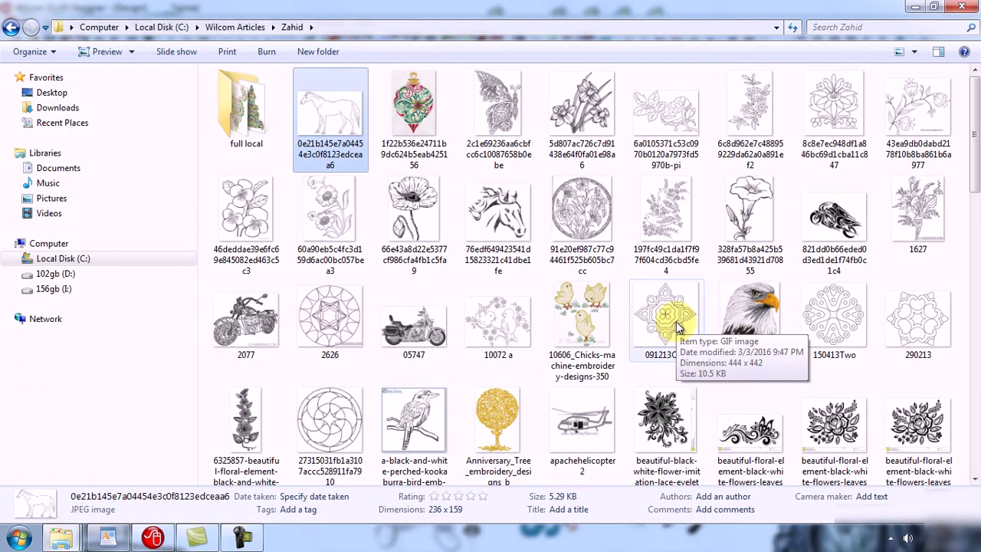
click(856, 113)
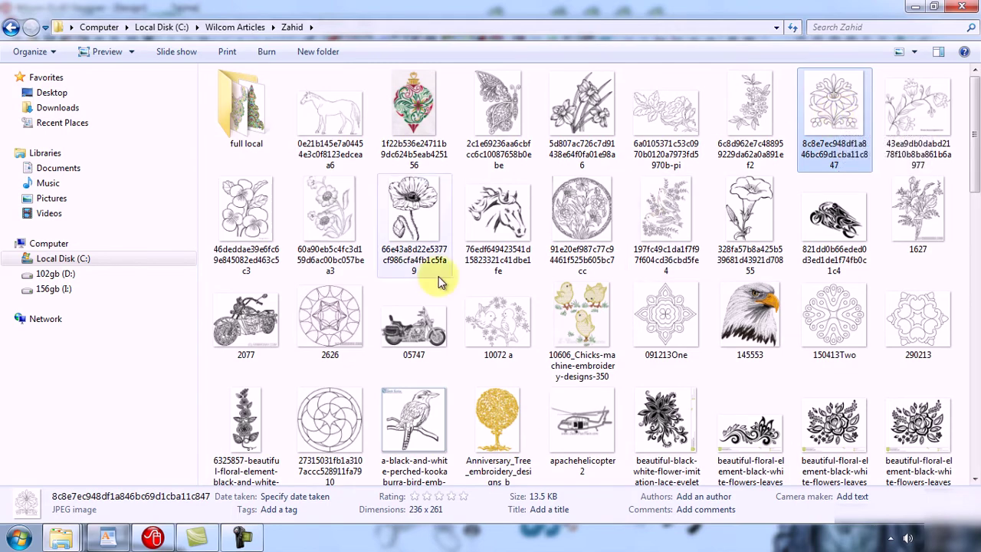
click(151, 537)
click(151, 536)
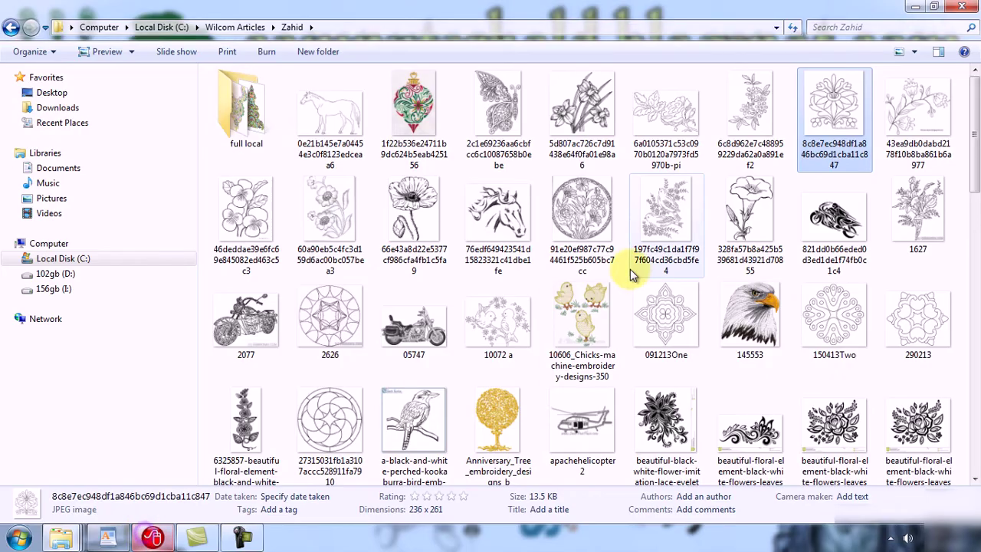
right_click(832, 100)
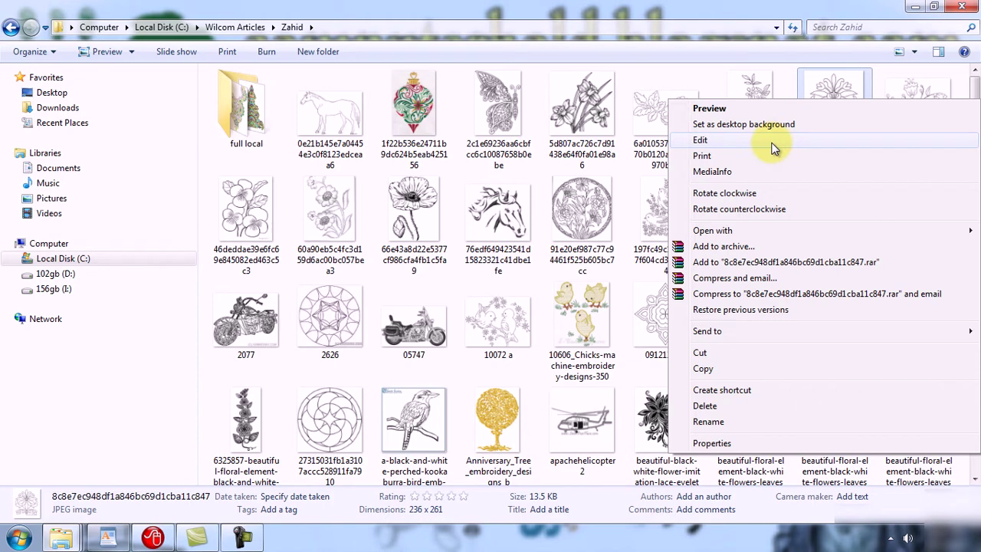
right_click(832, 91)
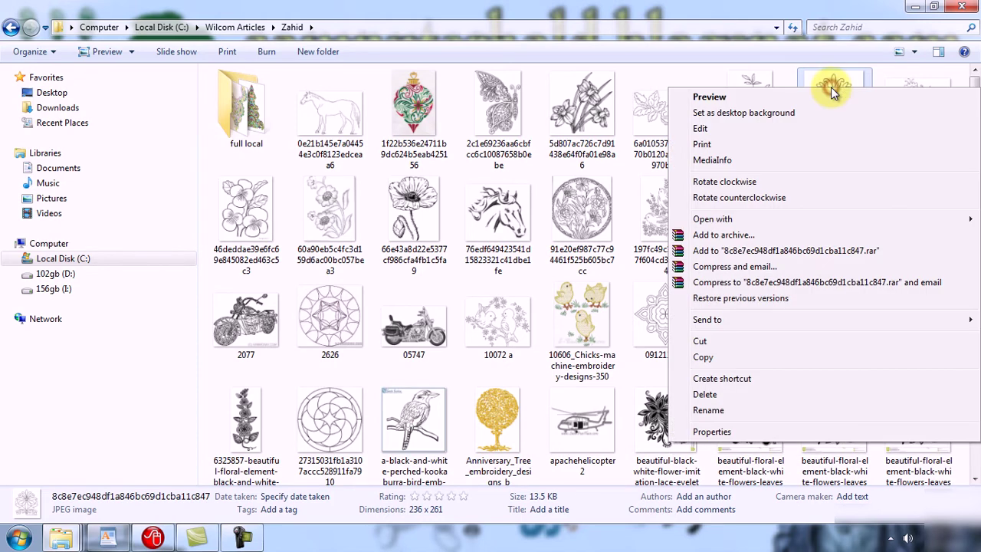
click(753, 128)
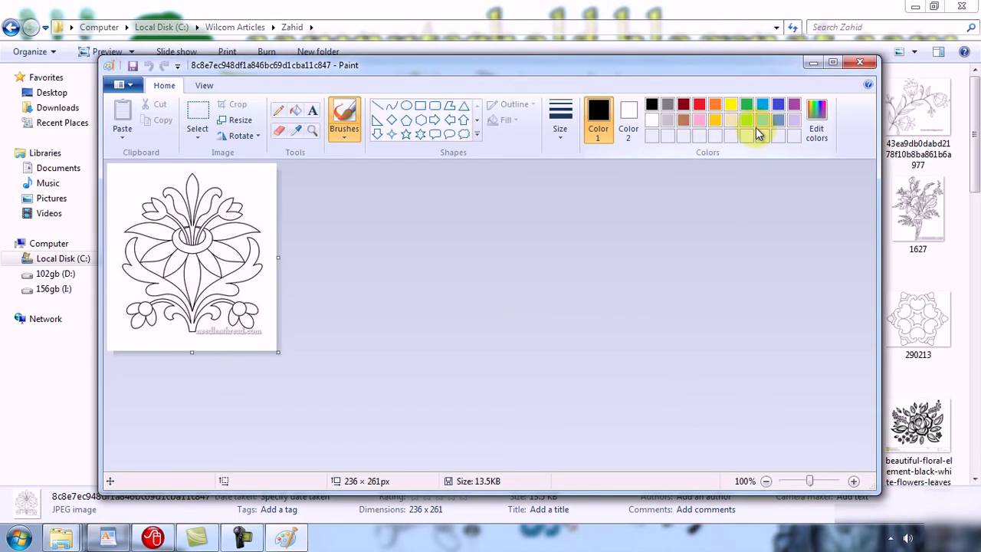
click(835, 61)
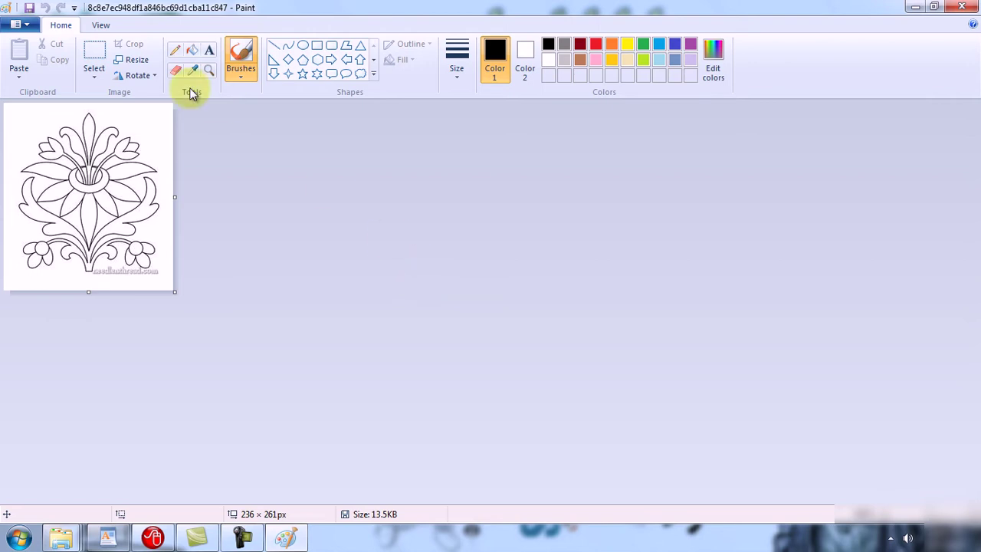
Save a copy of the picture to the Desktop as a JPEG named zahid, and close Paint.
click(25, 25)
mouse_move(90, 146)
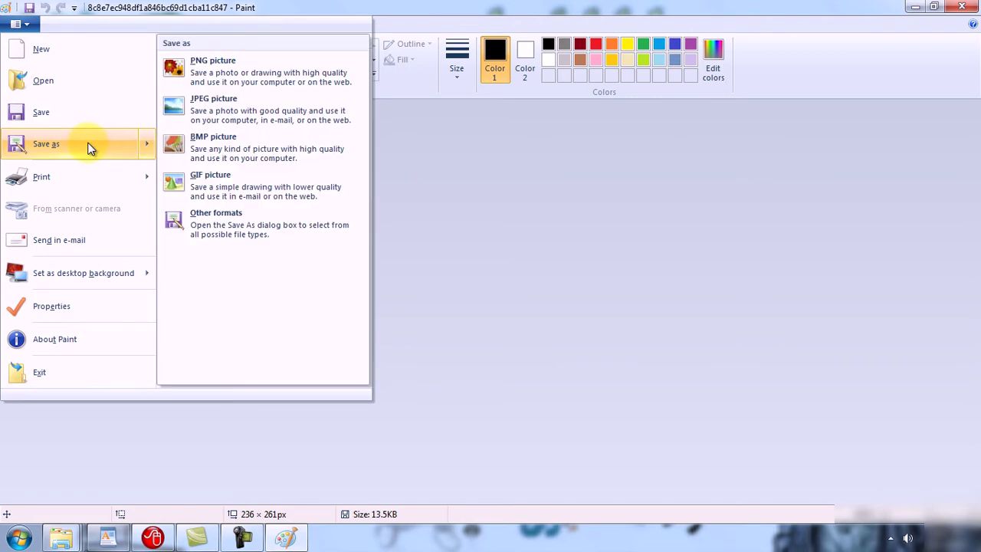
click(259, 115)
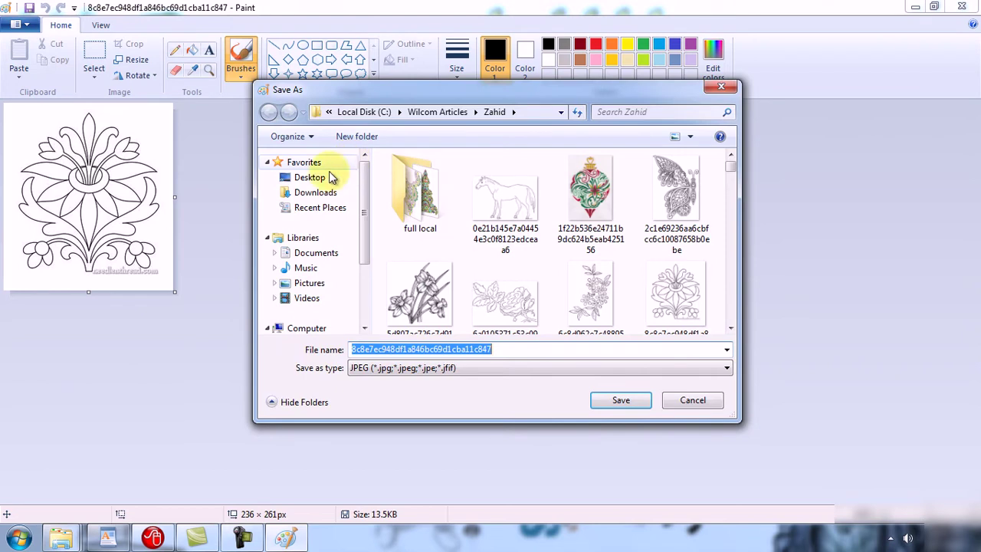
click(326, 177)
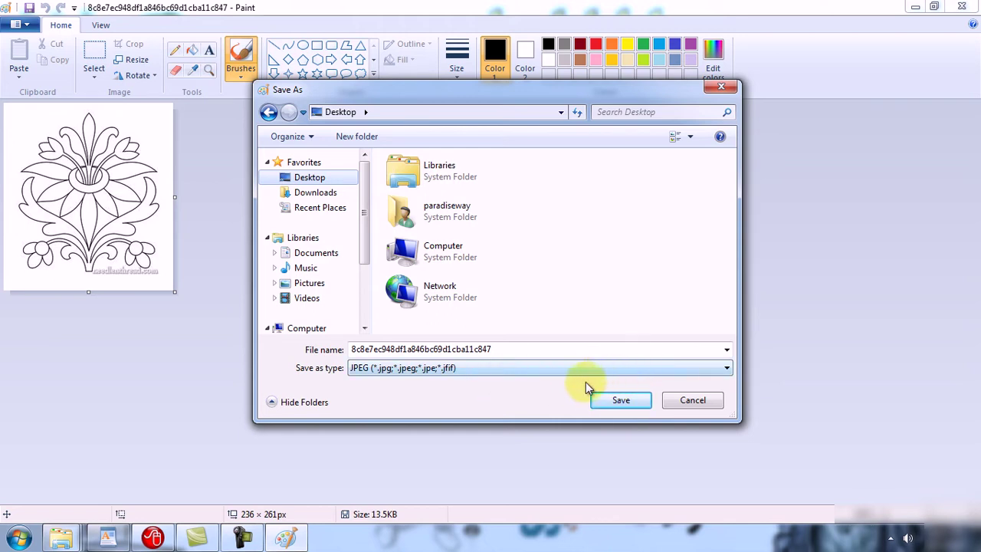
double_click(527, 345)
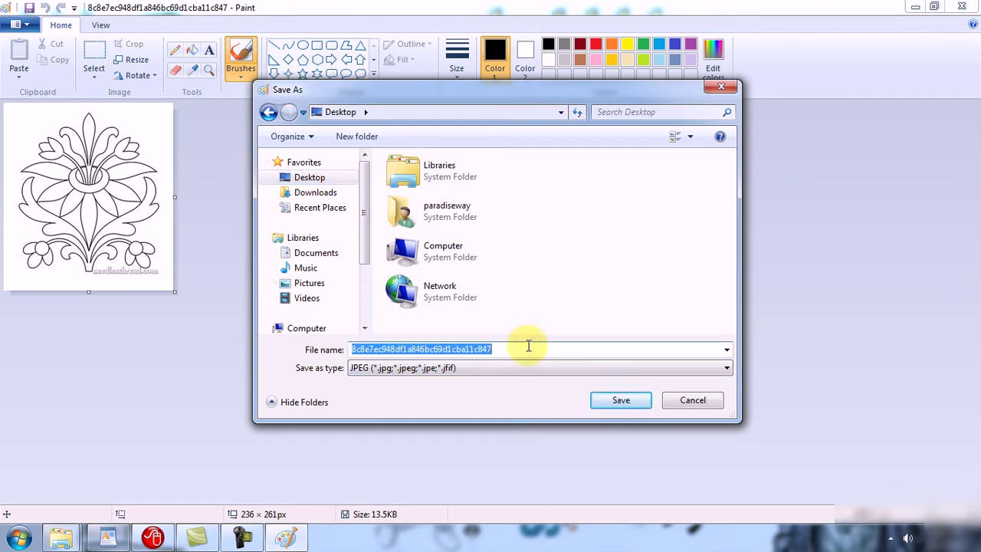
text(zahid)
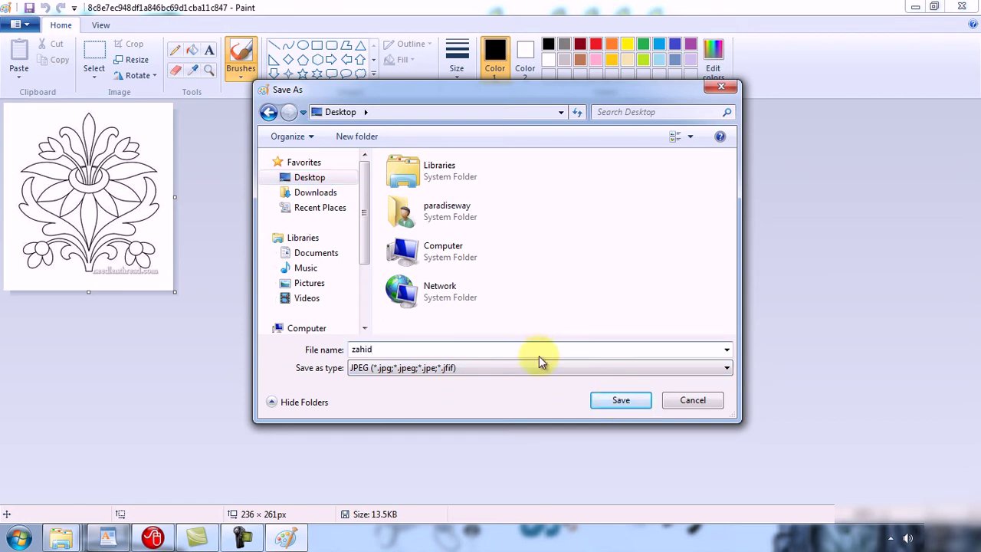
click(611, 399)
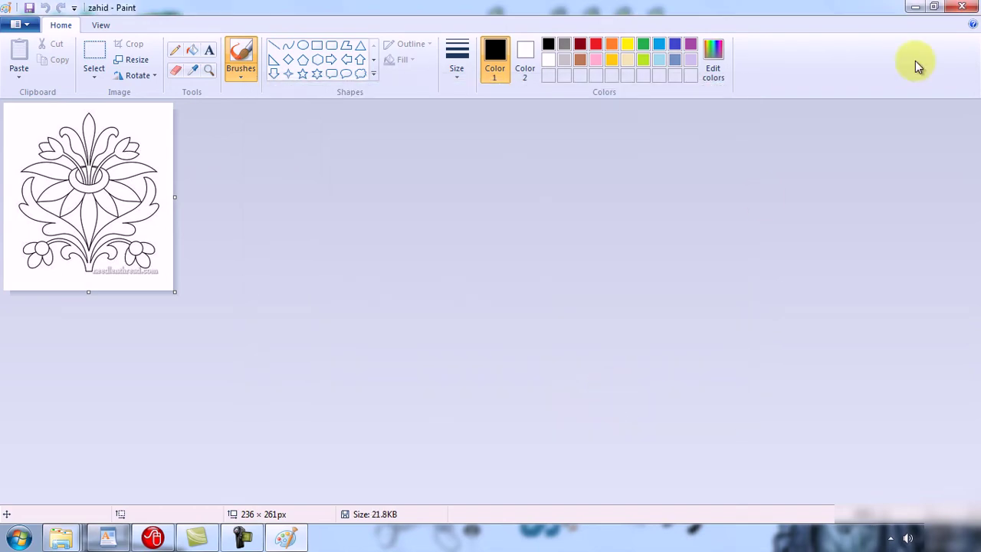
click(961, 7)
Switch back to the Wilcom design, start inserting an image file, and list all file types in the Desktop folder.
click(153, 536)
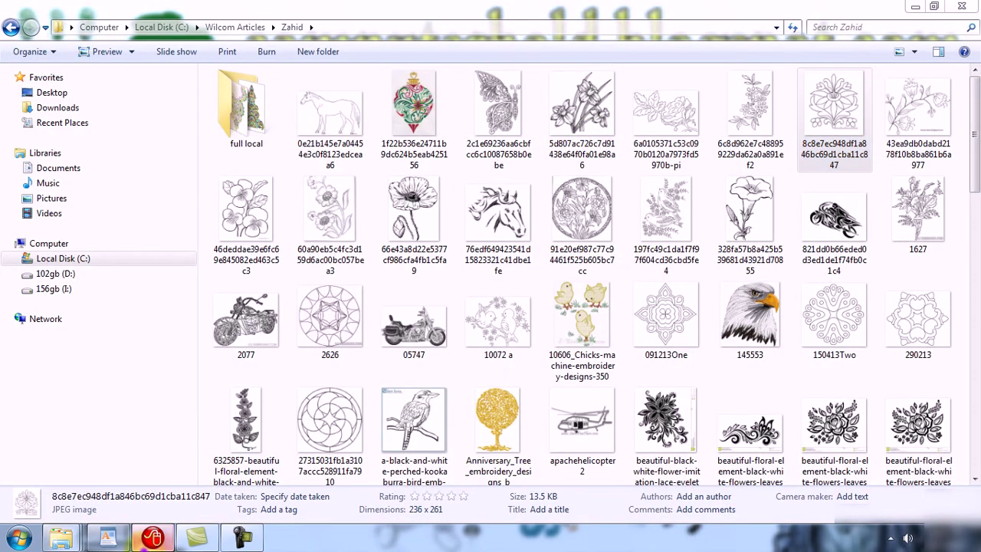
click(248, 22)
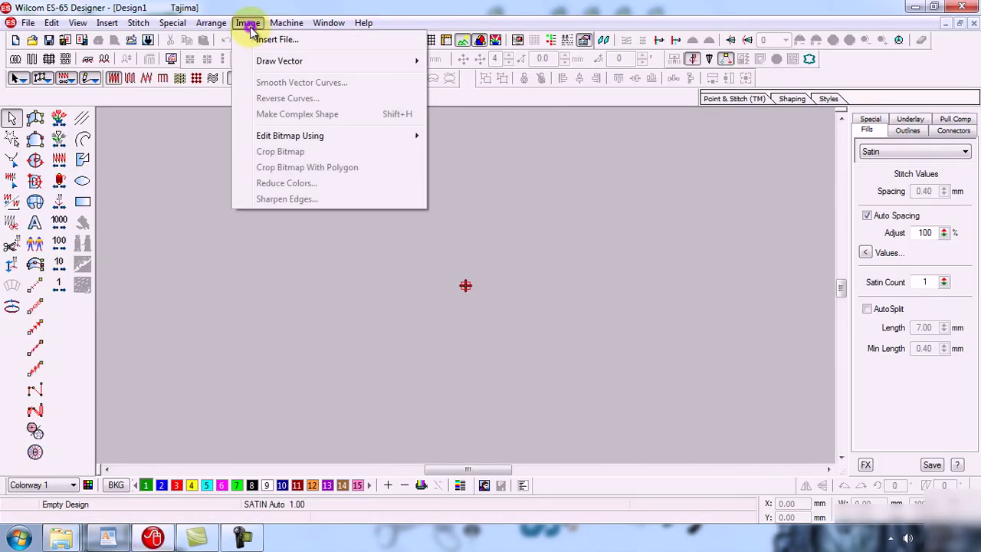
click(280, 38)
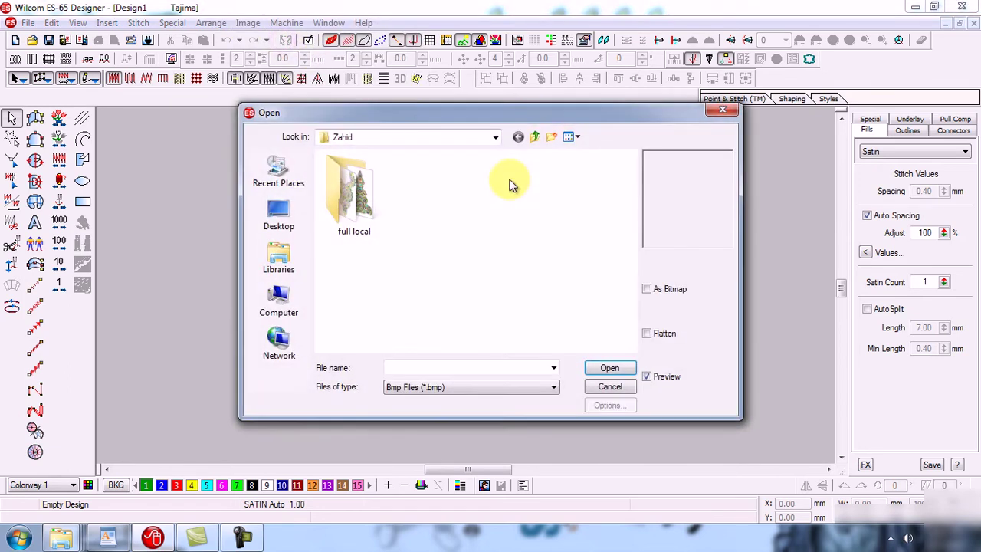
click(278, 212)
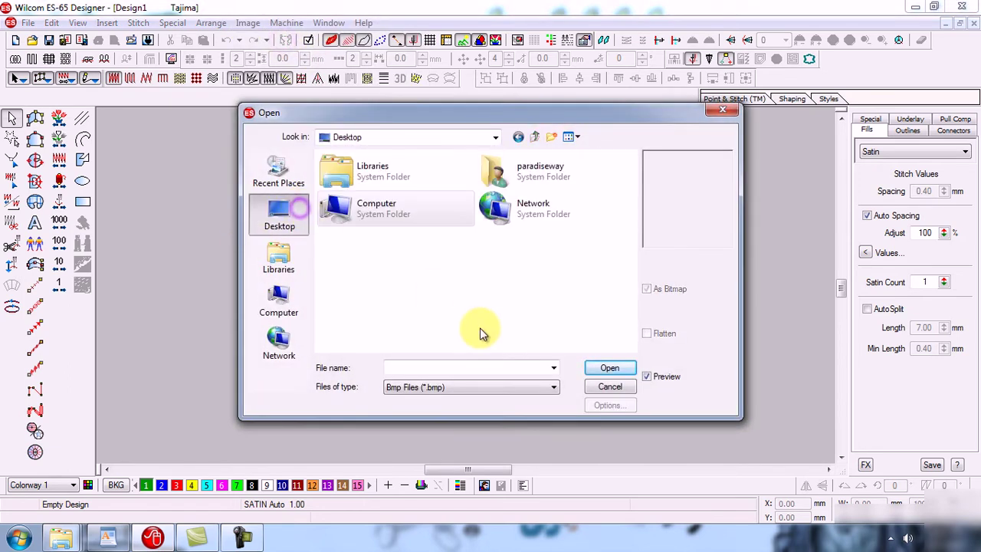
click(458, 389)
click(443, 410)
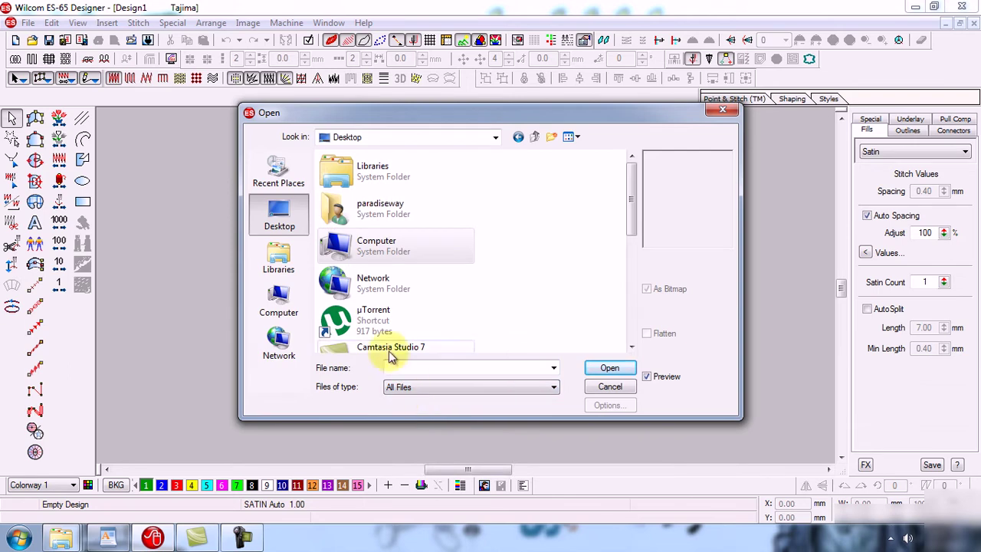
Insert the zahid JPEG from the Desktop into the design and deselect it.
scroll(360, 306, down, 1)
click(369, 320)
key(Down)
key(Down)
key(Down)
key(Down)
key(Down)
key(Down)
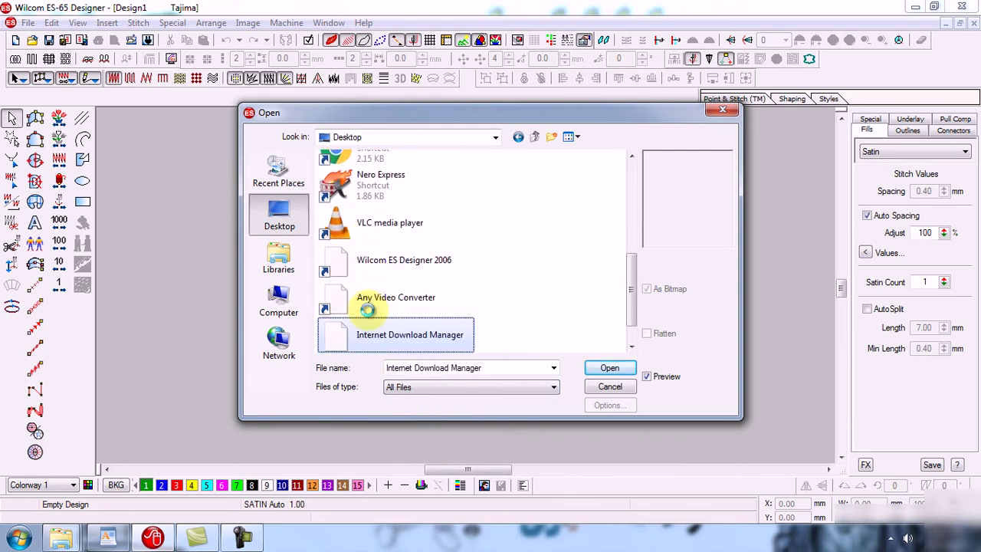
click(367, 309)
key(Down)
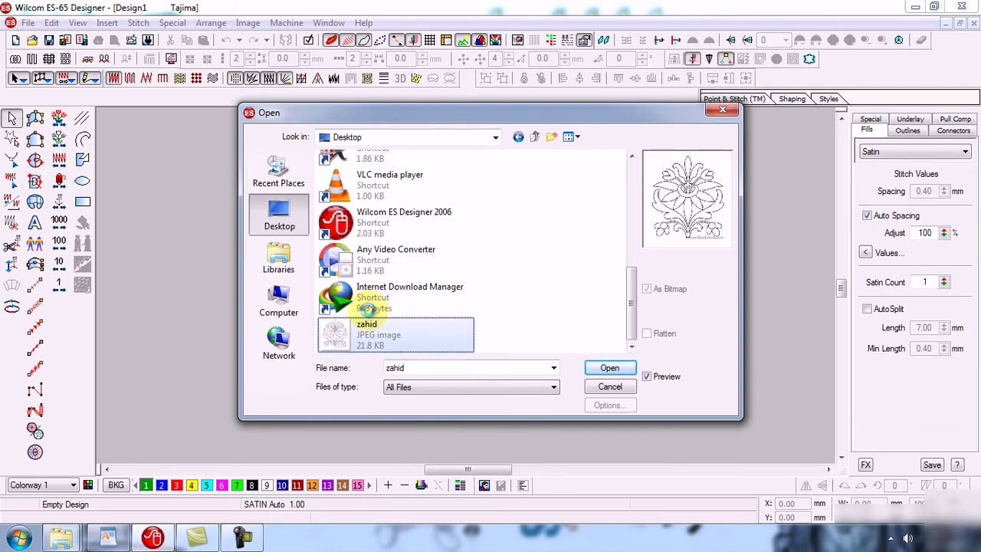
click(601, 367)
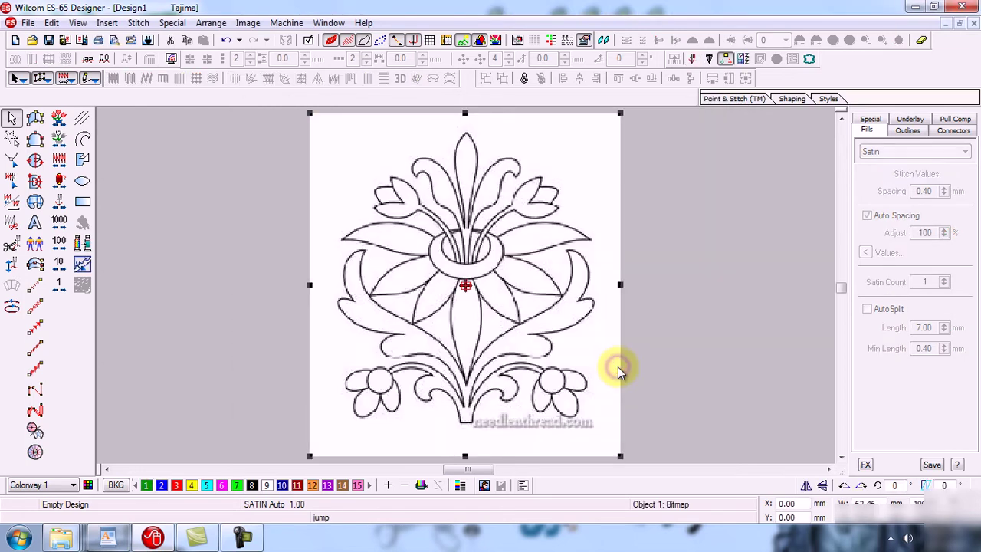
click(653, 295)
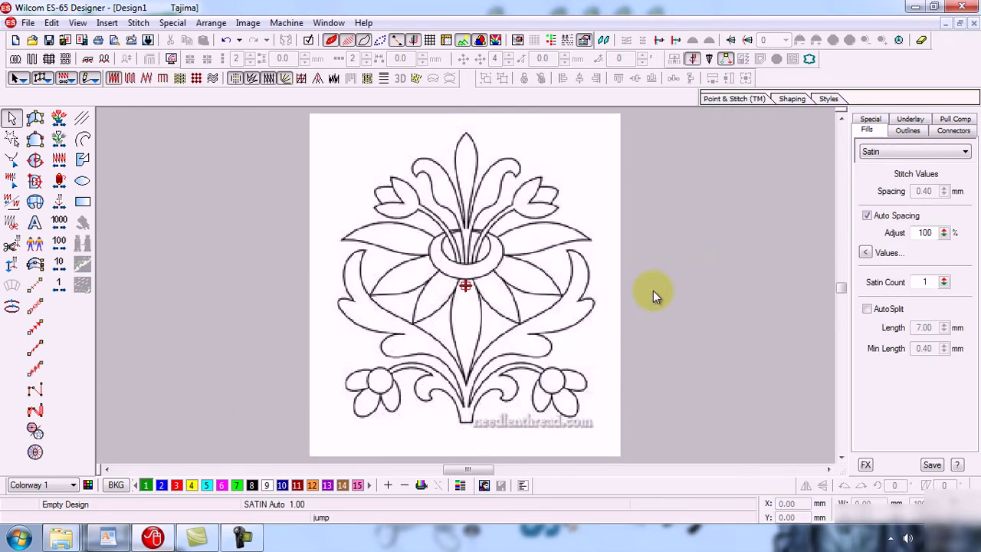
click(244, 536)
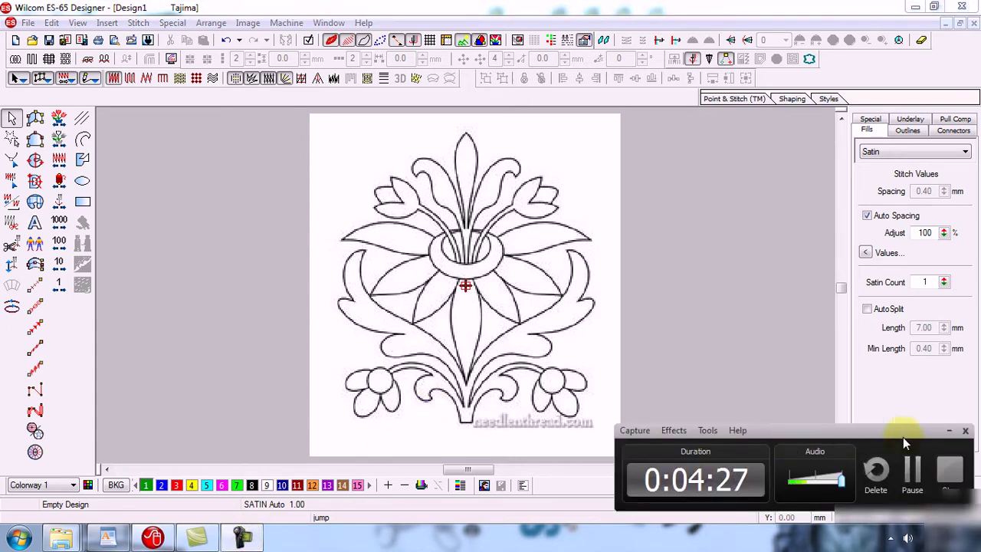
click(950, 429)
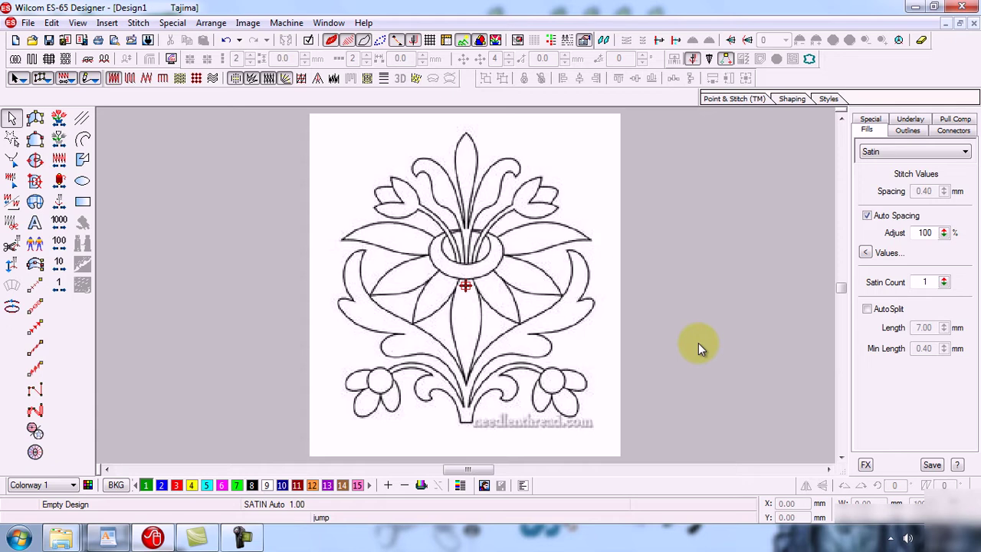
Delete the inserted flower image and browse for another image file in the Zahid folder under Wilcom Articles on Local Disk (C:).
click(613, 291)
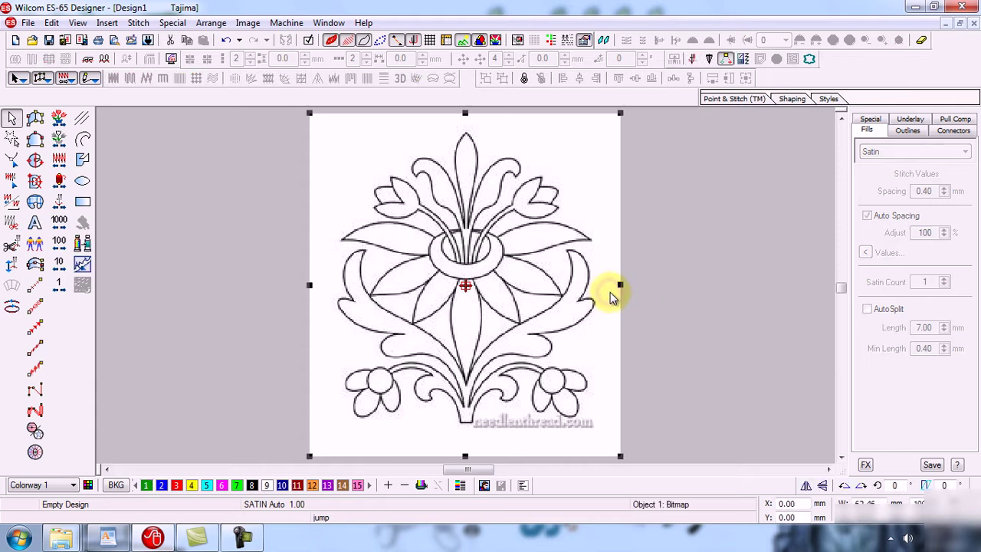
key(Delete)
click(247, 22)
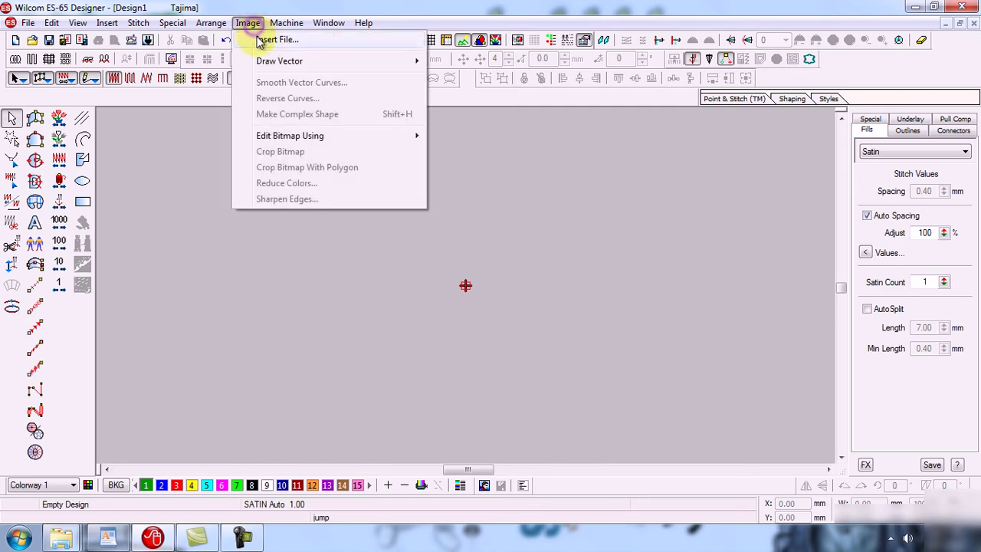
click(256, 38)
click(280, 302)
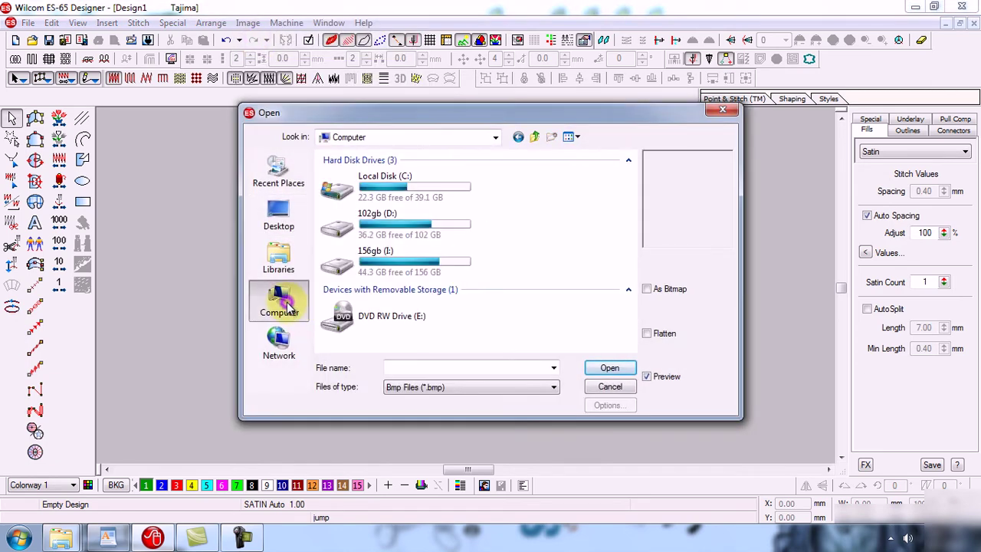
double_click(406, 186)
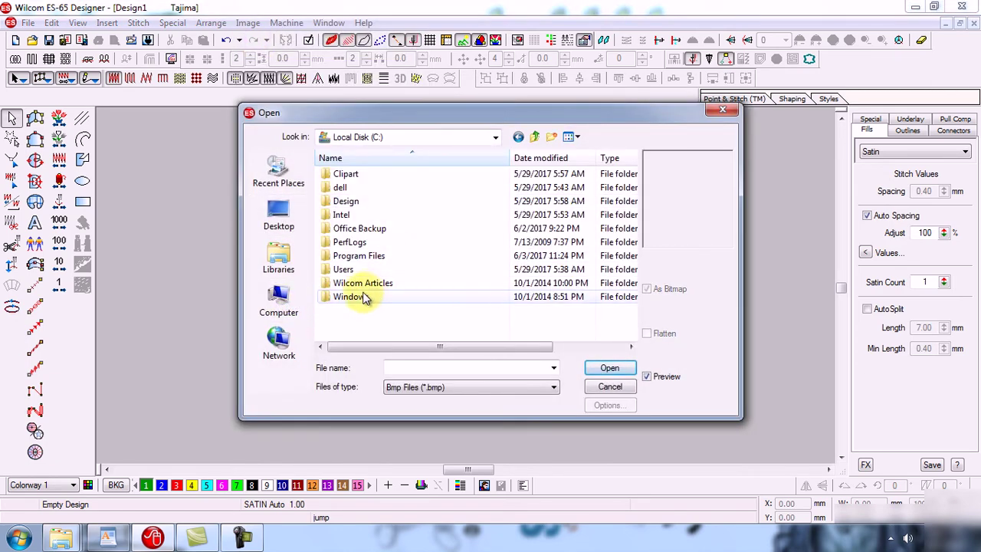
double_click(370, 288)
double_click(343, 215)
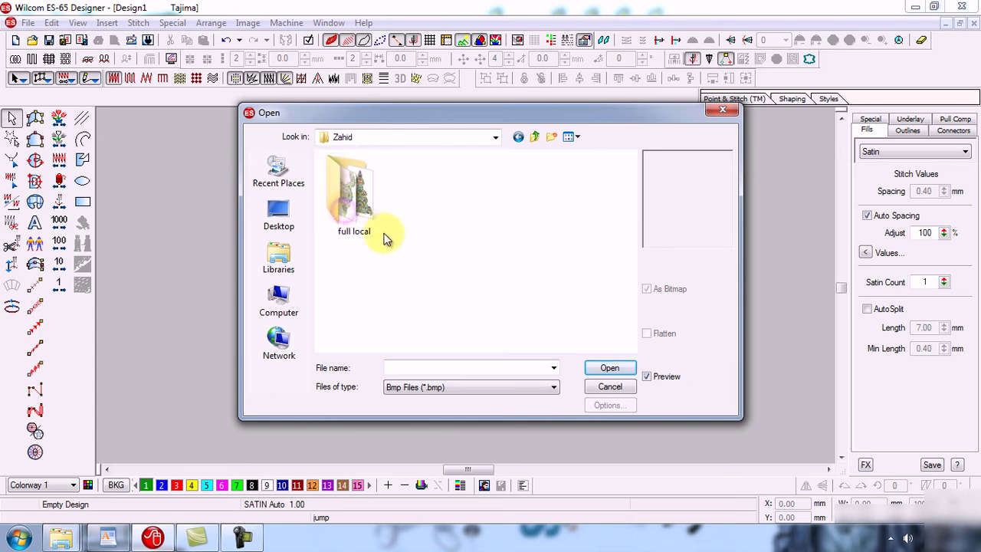
List all file types in the Zahid folder, insert the image 10072 a into the design and deselect it.
click(472, 387)
click(449, 407)
click(505, 290)
scroll(513, 298, down, 2)
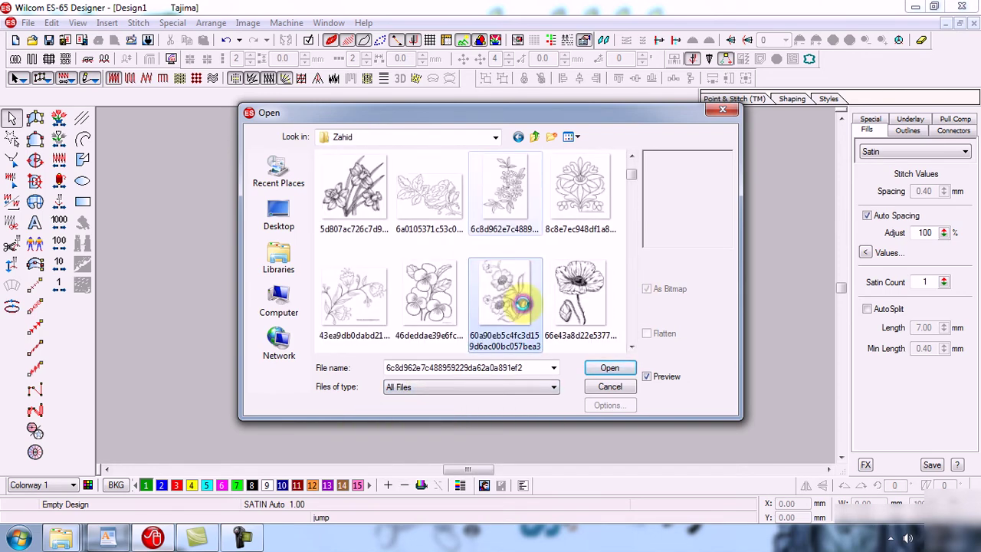
scroll(522, 304, down, 1)
click(505, 303)
click(429, 303)
scroll(430, 306, down, 1)
click(430, 306)
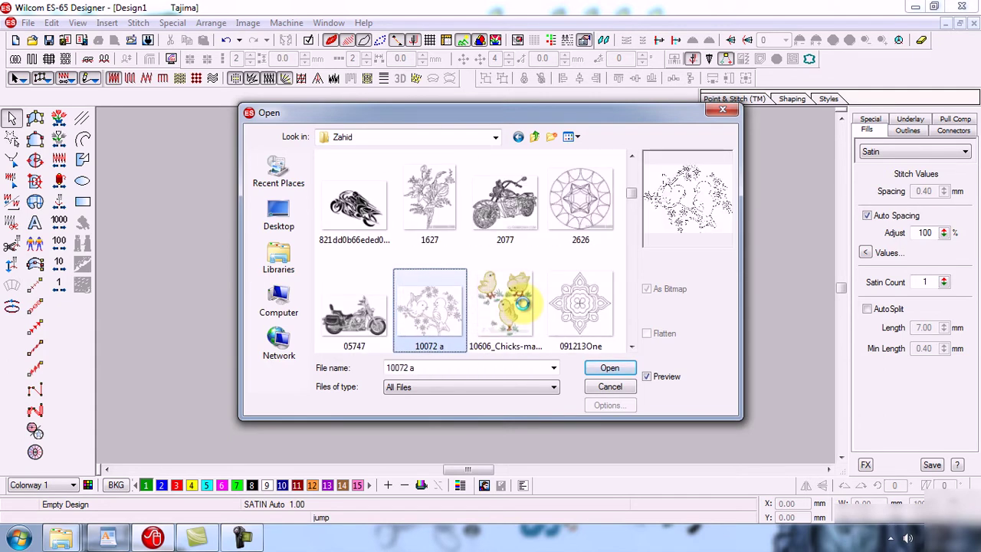
key(Return)
click(780, 259)
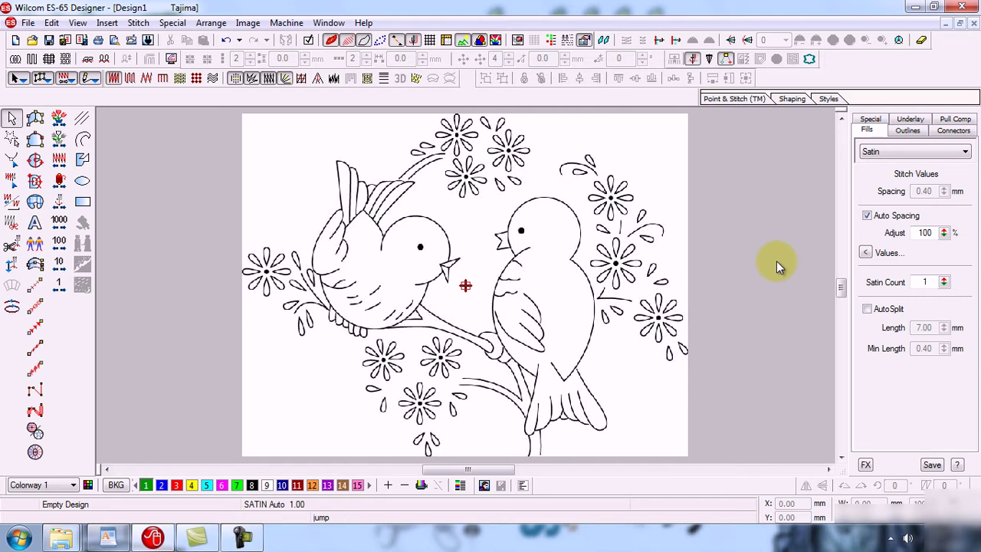
Toggle the display of the inserted birds bitmap off and on several times, leaving it shown.
click(460, 42)
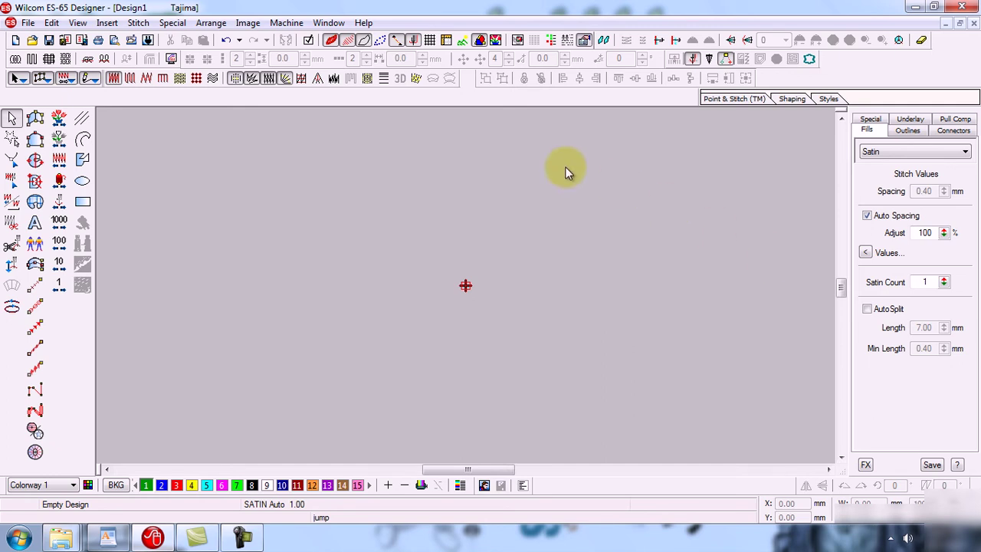
click(463, 40)
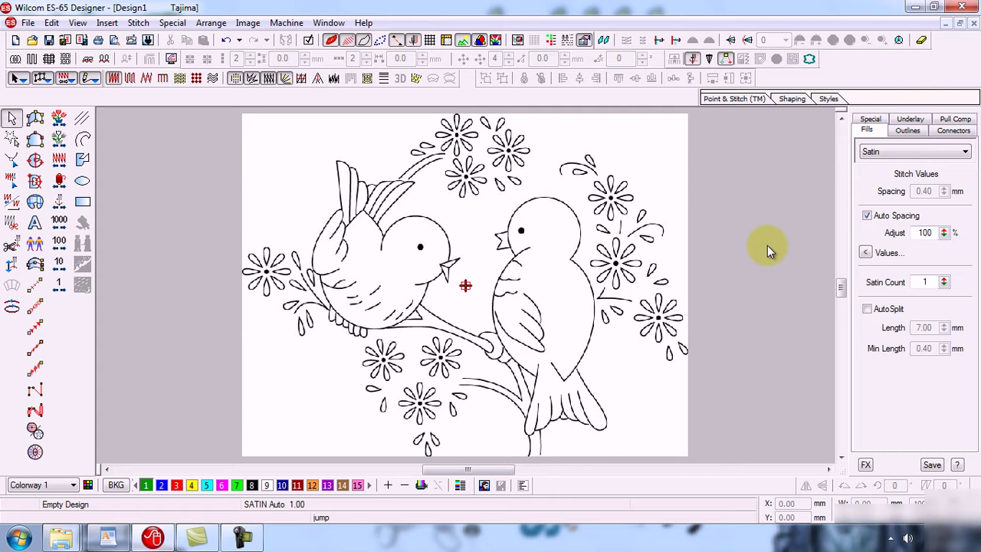
key(d)
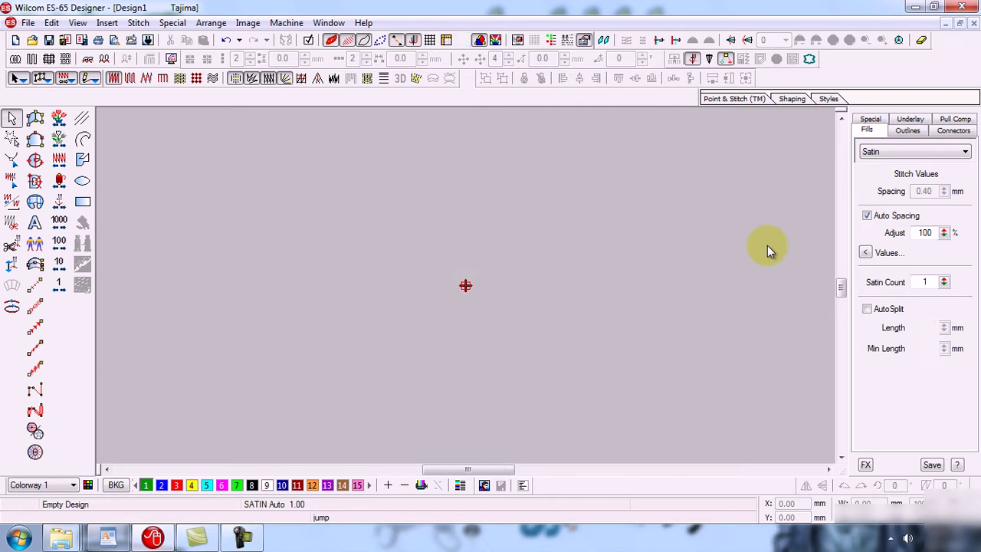
key(d)
key(d)
key(d)
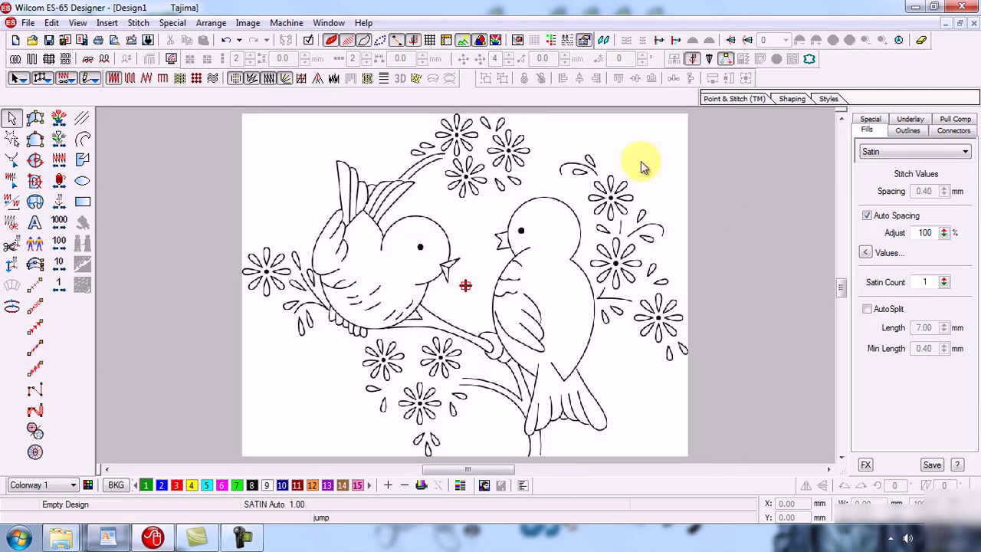
click(463, 43)
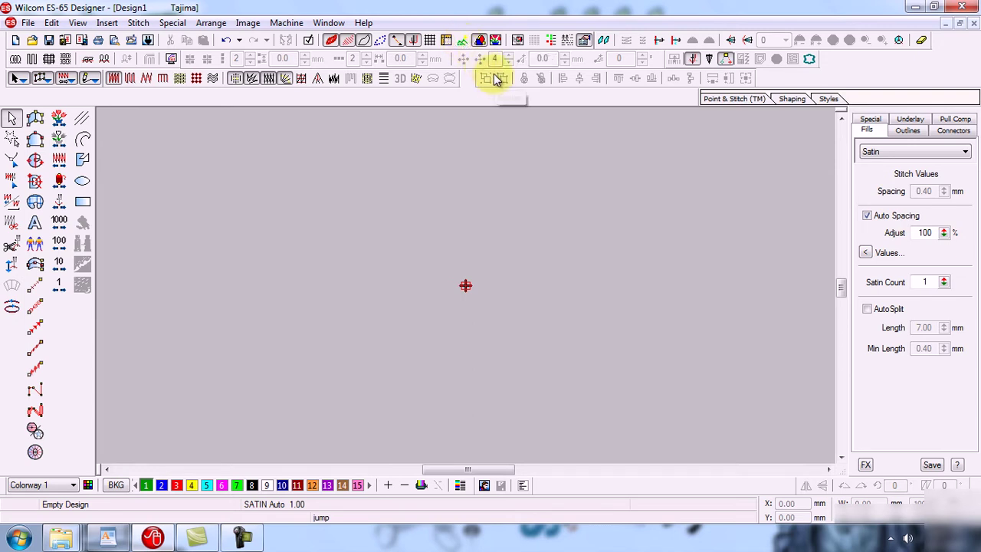
click(463, 42)
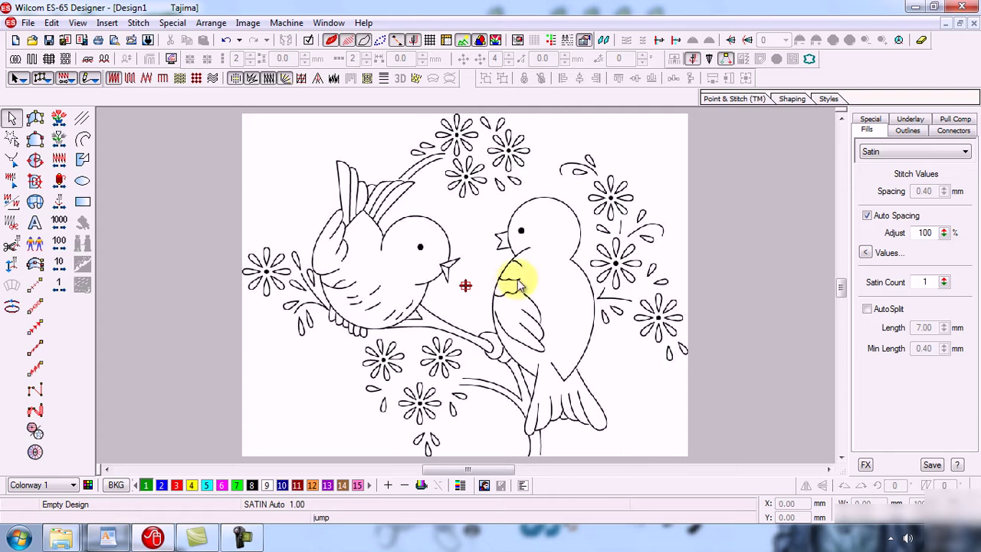
Check the course topics list in WordPad, minimize it, and delete the birds image from the design.
click(110, 534)
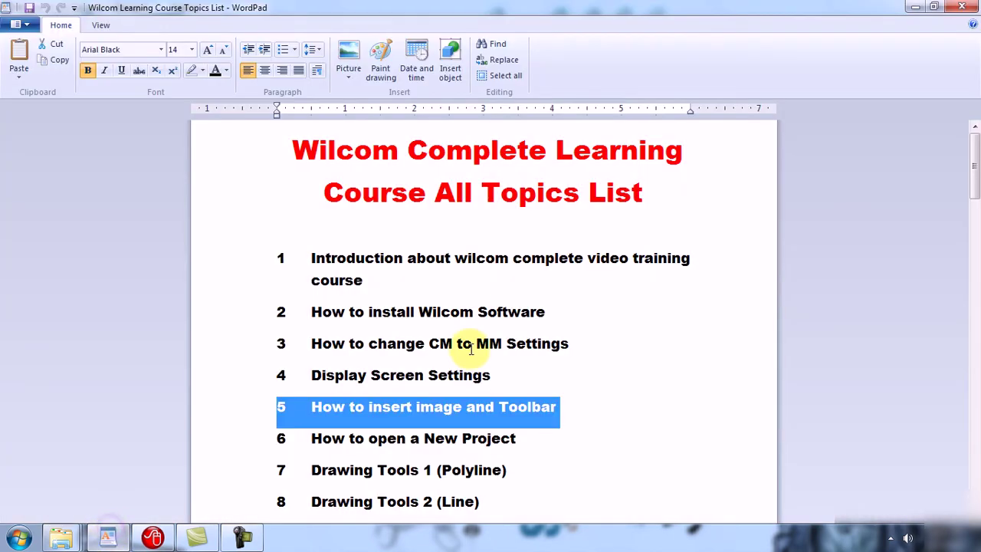
click(915, 7)
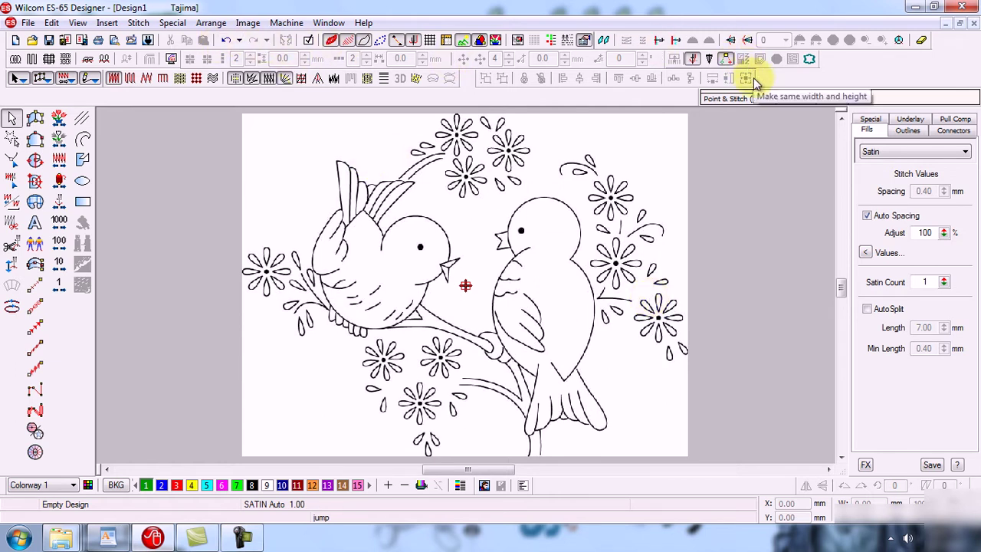
click(609, 195)
key(Delete)
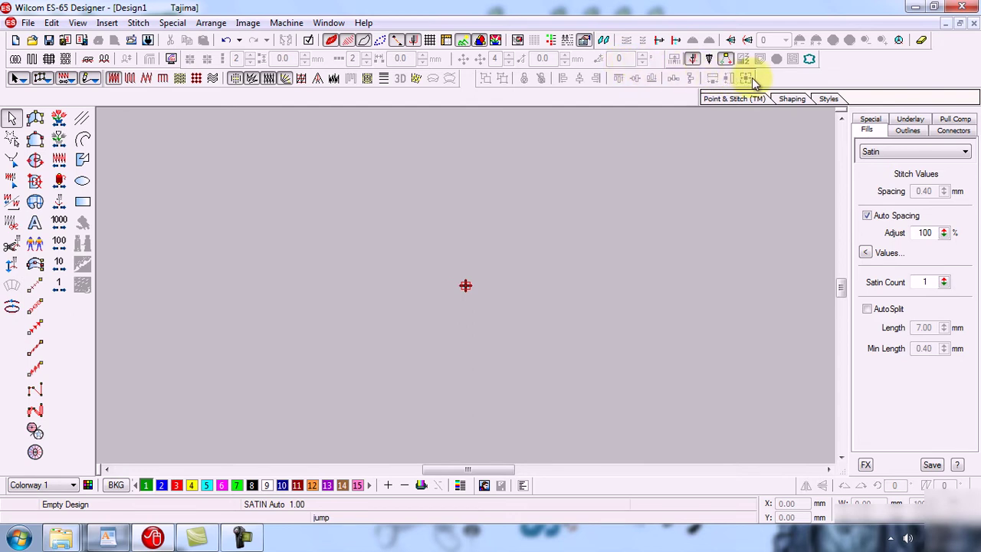
Slide the grouping and alignment toolbar along its row, undock it over the design area and close it.
mouse_move(757, 82)
mouse_down()
mouse_move(735, 114)
mouse_move(756, 81)
mouse_up()
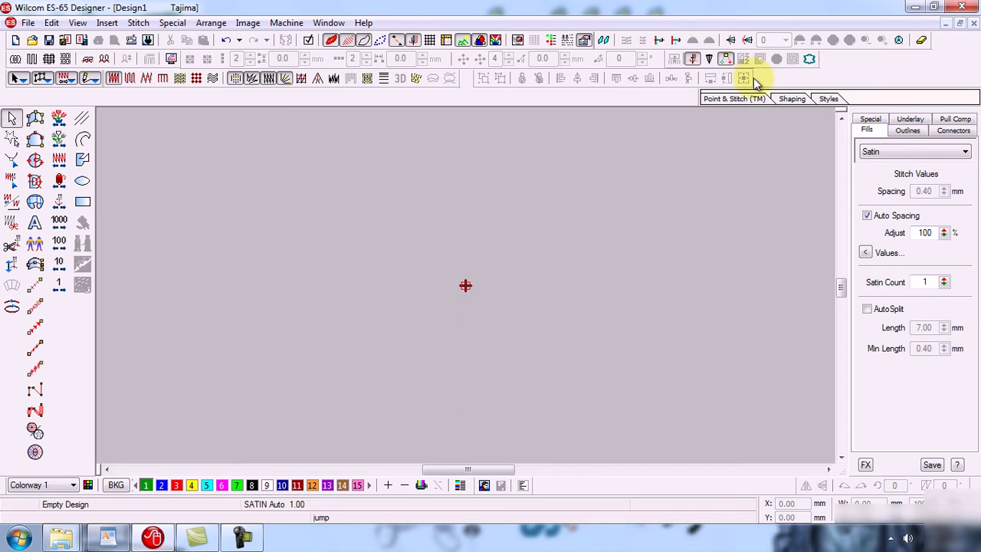
drag(755, 82, 848, 80)
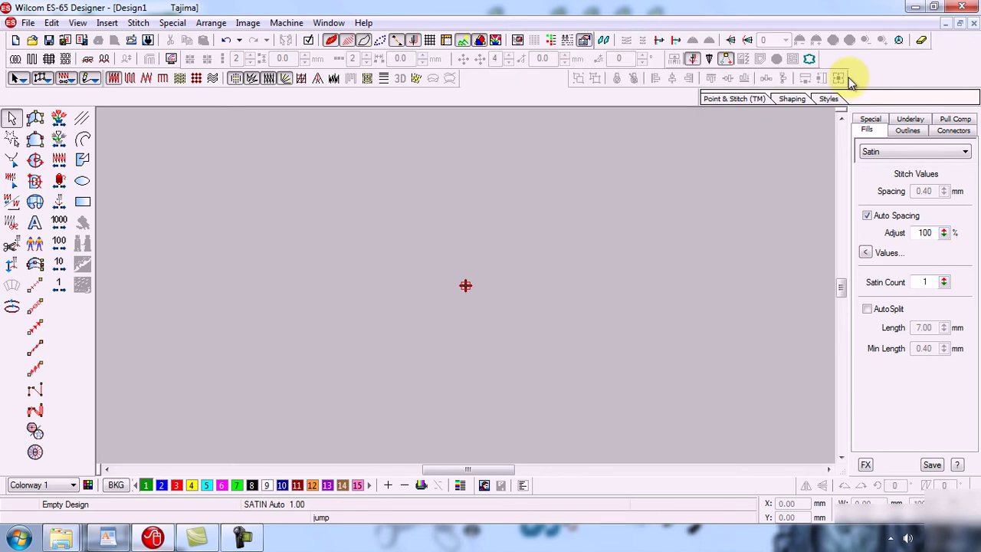
drag(848, 80, 742, 82)
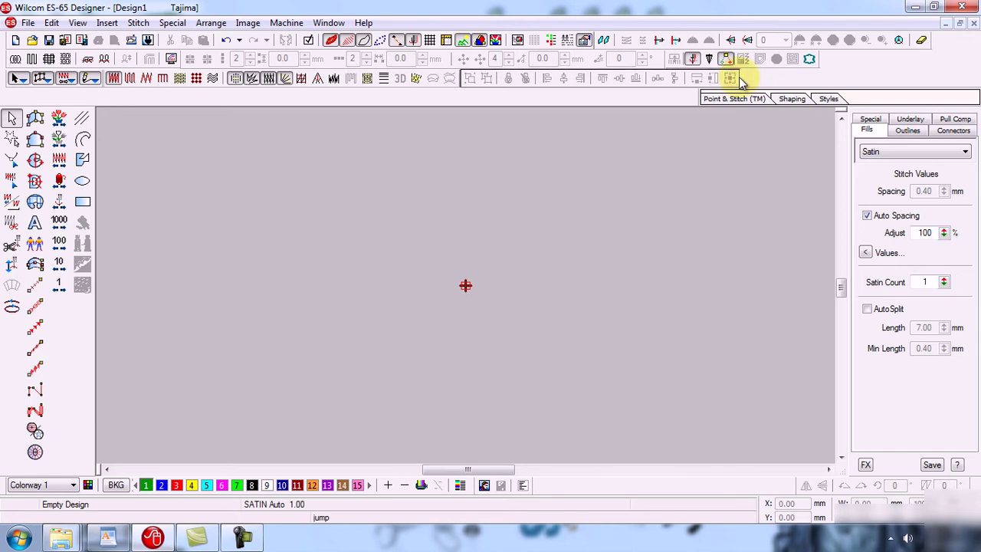
drag(742, 83, 675, 163)
click(670, 146)
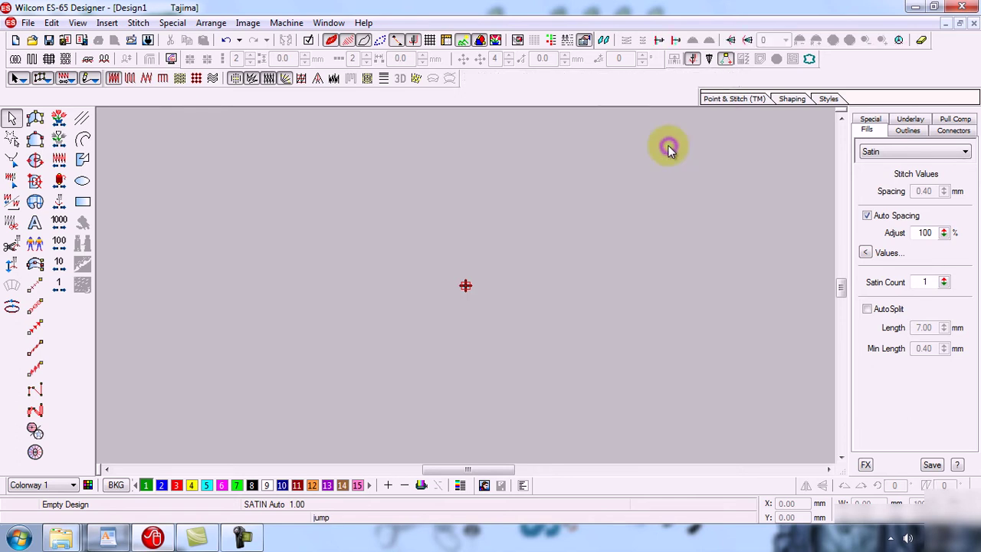
Undock the Stitch Types and Generate toolbars over the design area and close each of them.
drag(460, 81, 551, 200)
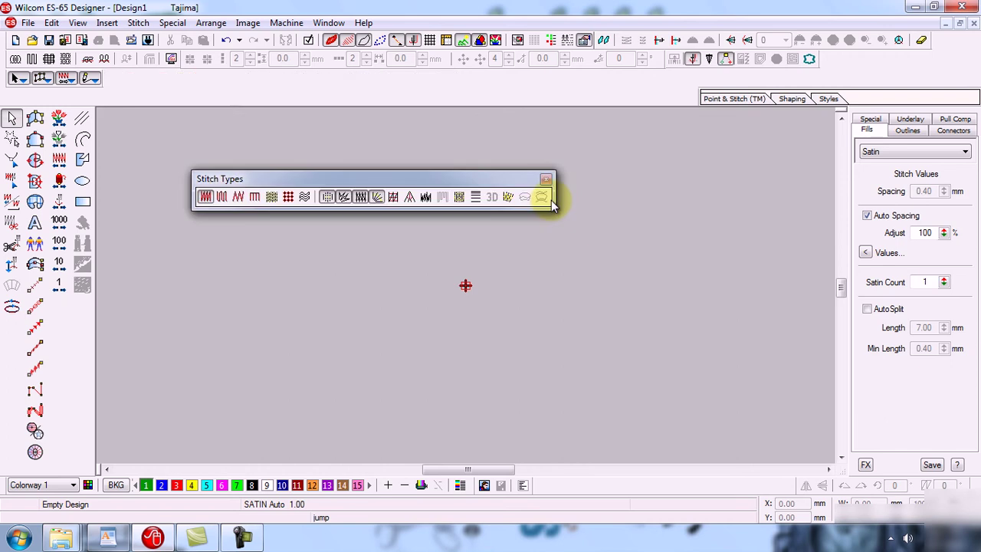
click(547, 182)
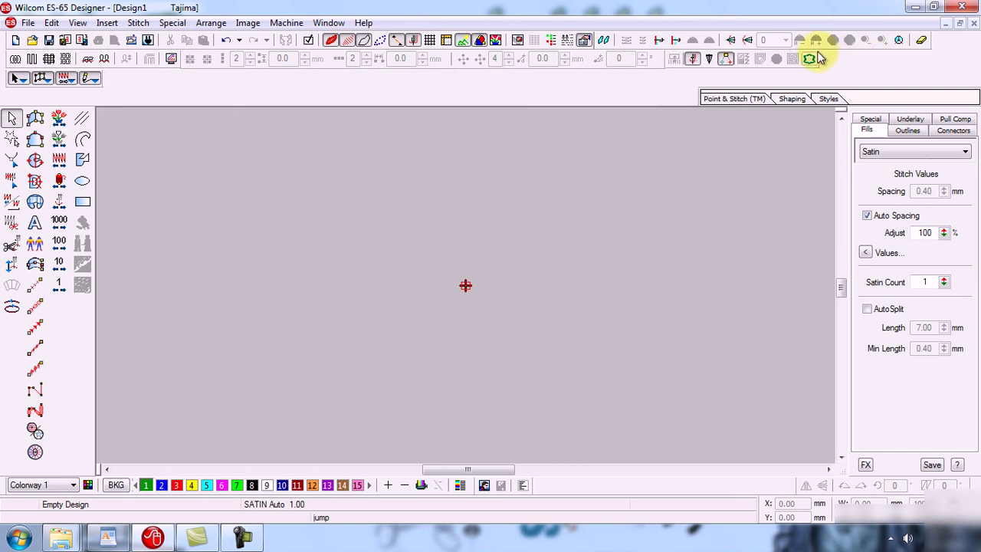
drag(822, 64, 744, 170)
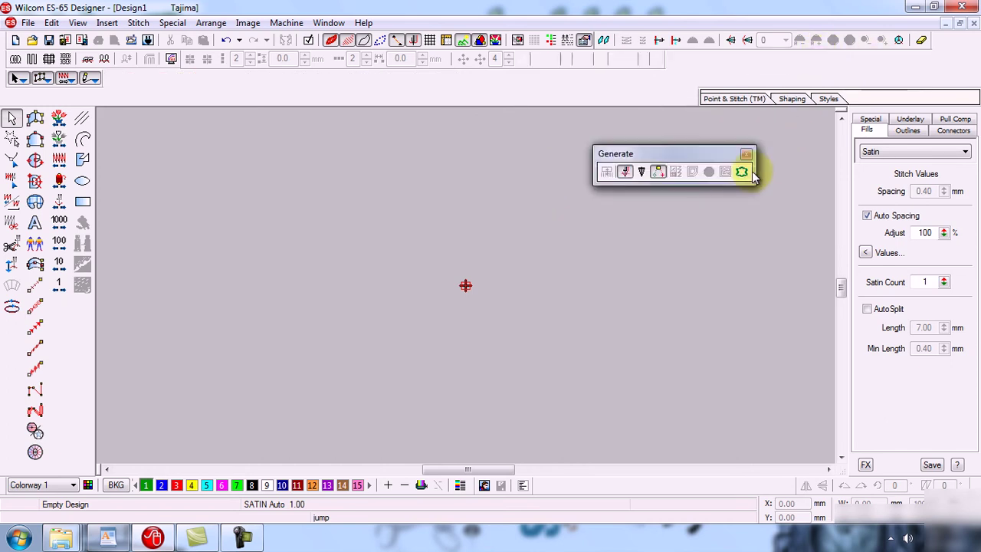
click(747, 157)
Undock and close the Mirror-Merge and Chenille toolbars, and slide the remaining pointer and input flyout toolbar further along its row.
drag(663, 60, 640, 188)
click(641, 180)
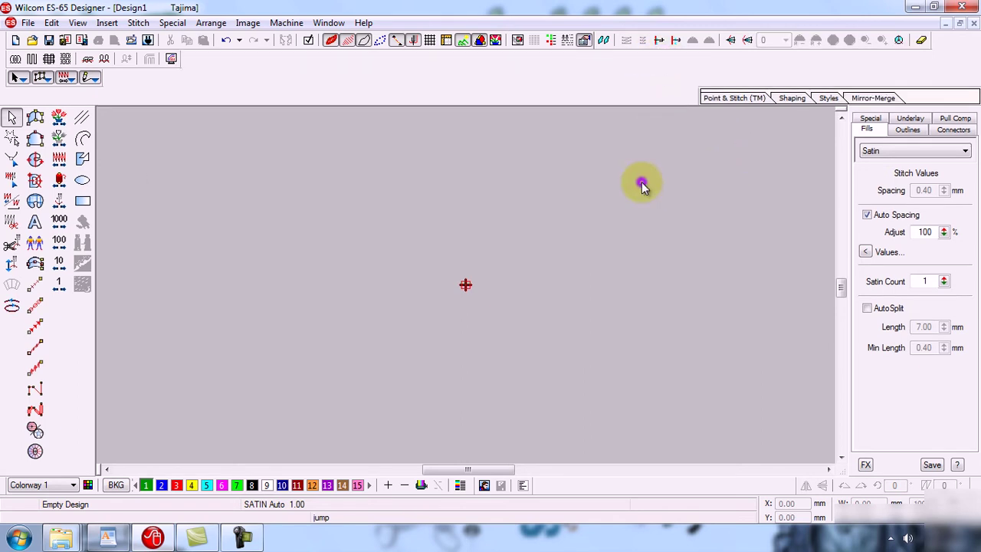
drag(184, 61, 296, 192)
click(291, 170)
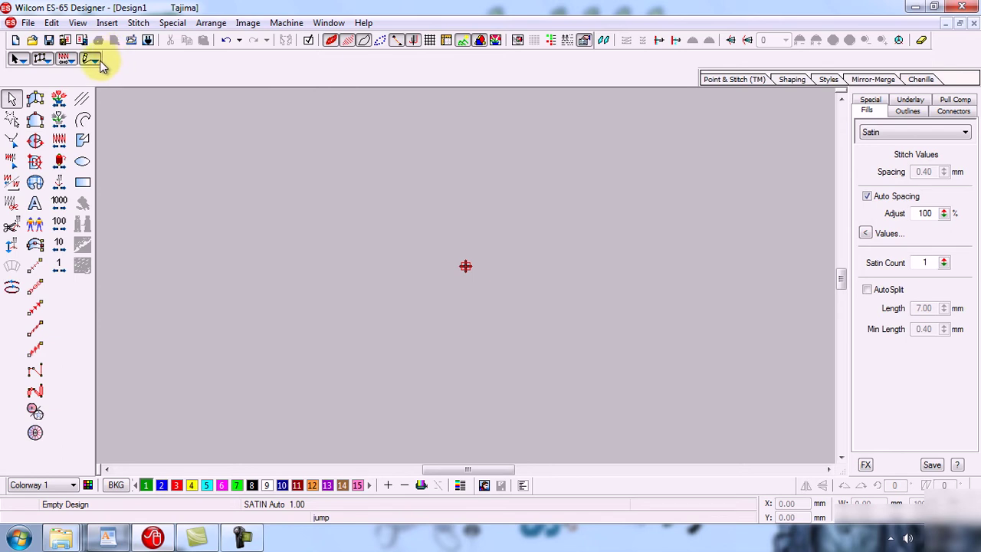
drag(108, 61, 282, 58)
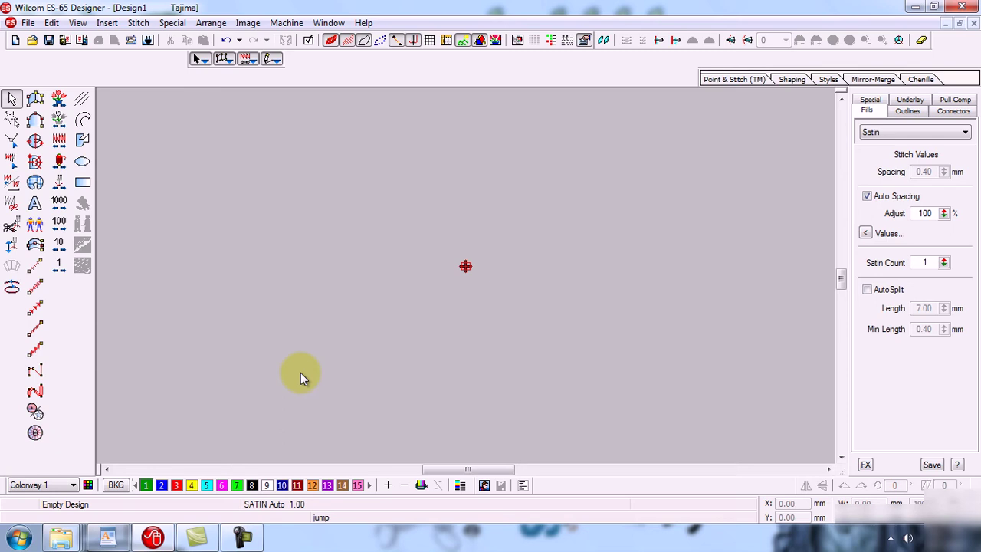
Hide the Standard toolbar through the Toolbars settings.
click(78, 23)
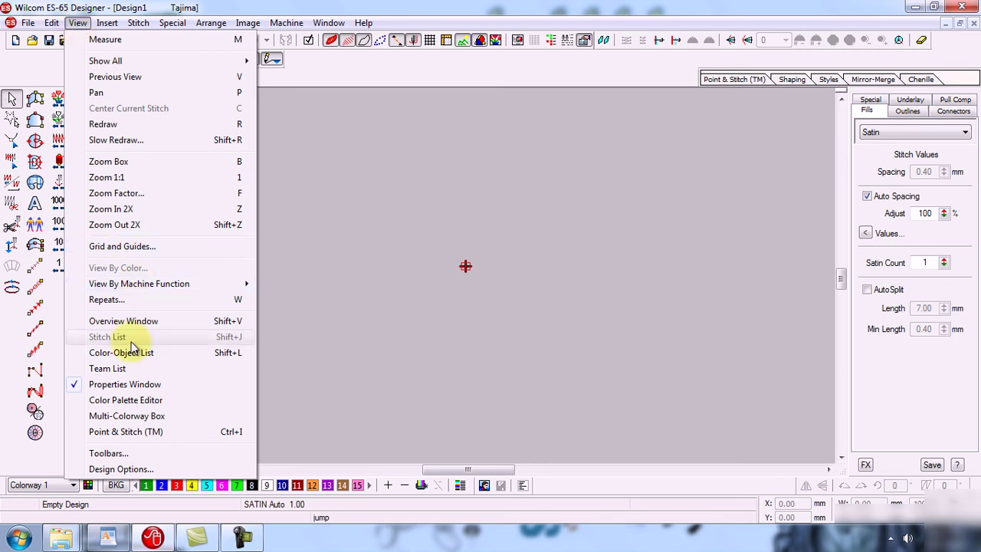
click(148, 454)
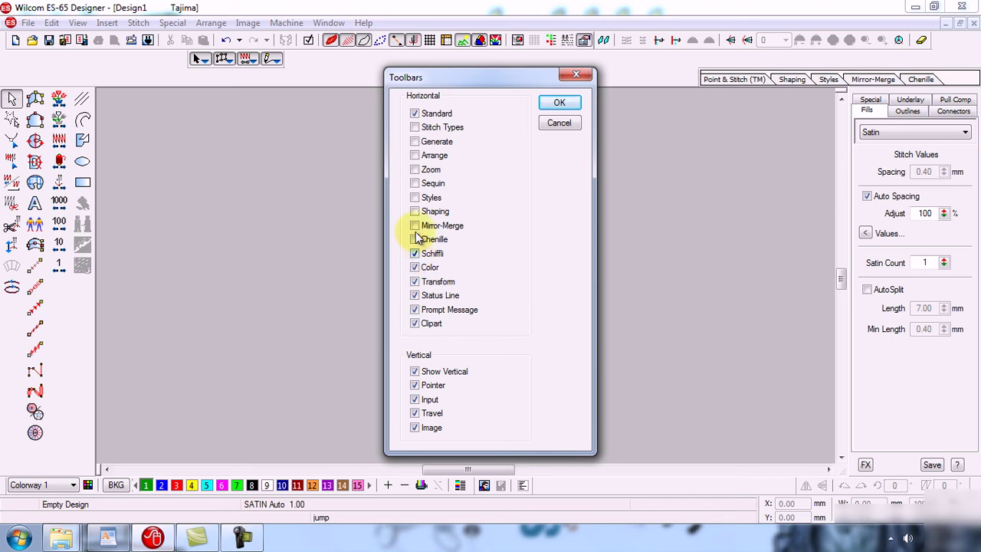
click(415, 113)
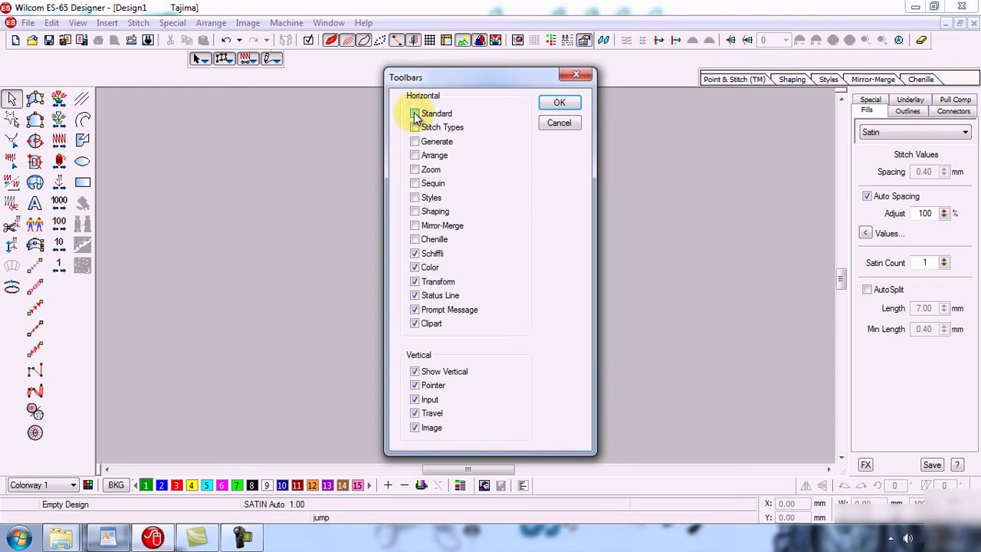
click(572, 108)
click(578, 102)
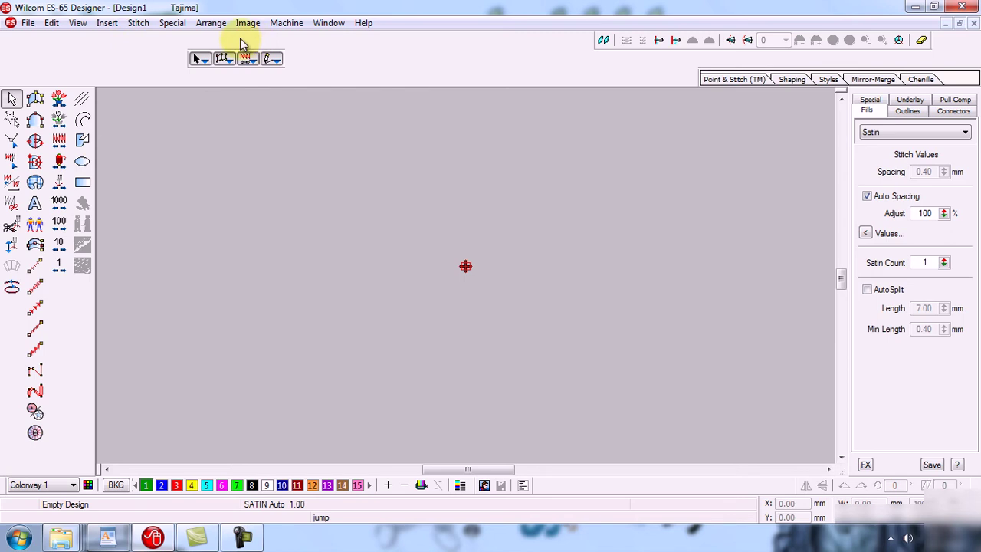
Show the Standard toolbar again through the Toolbars settings.
click(77, 23)
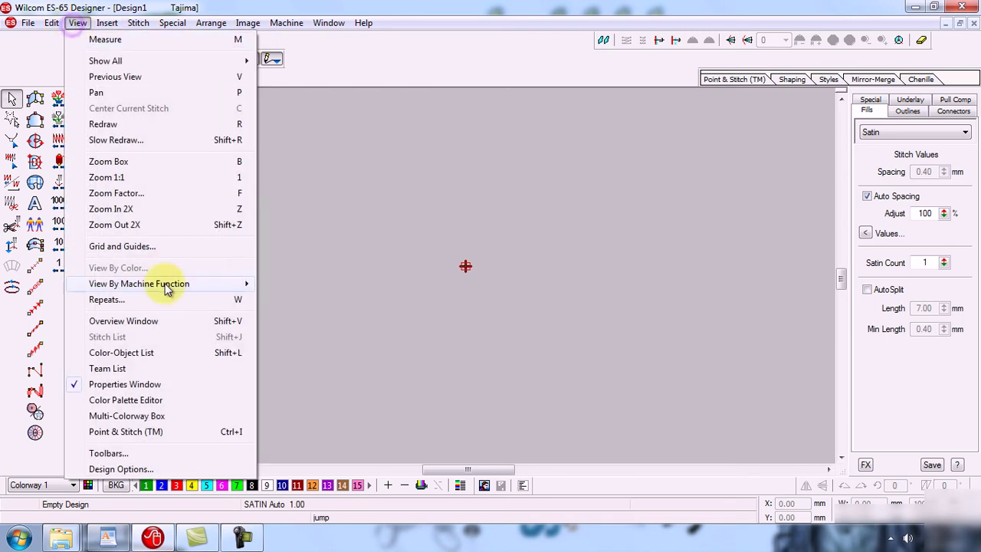
click(138, 452)
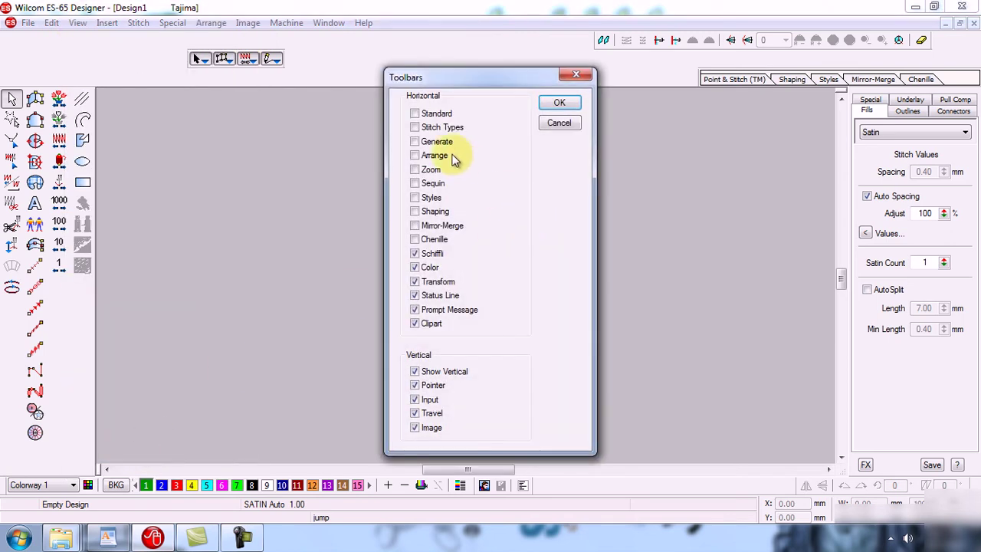
click(414, 113)
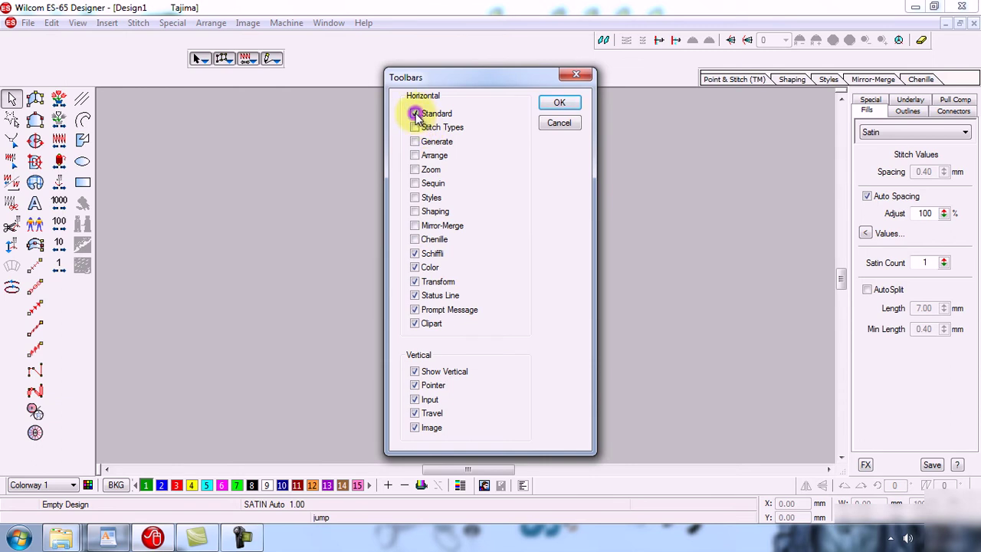
click(560, 104)
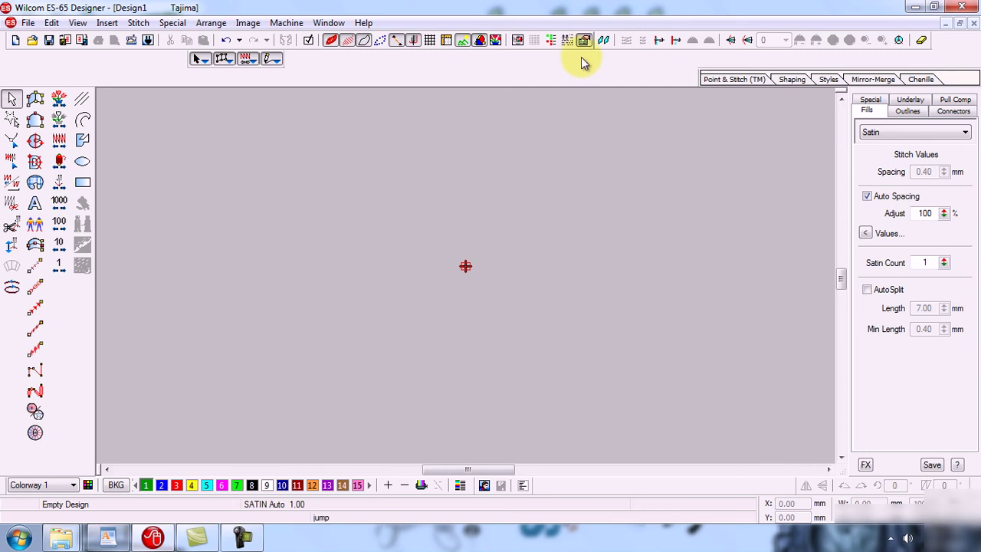
Show the Stitch Types, Generate, Arrange, Zoom, Sequin, Styles, Shaping, Mirror-Merge and Chenille toolbars through the Toolbars settings.
click(78, 23)
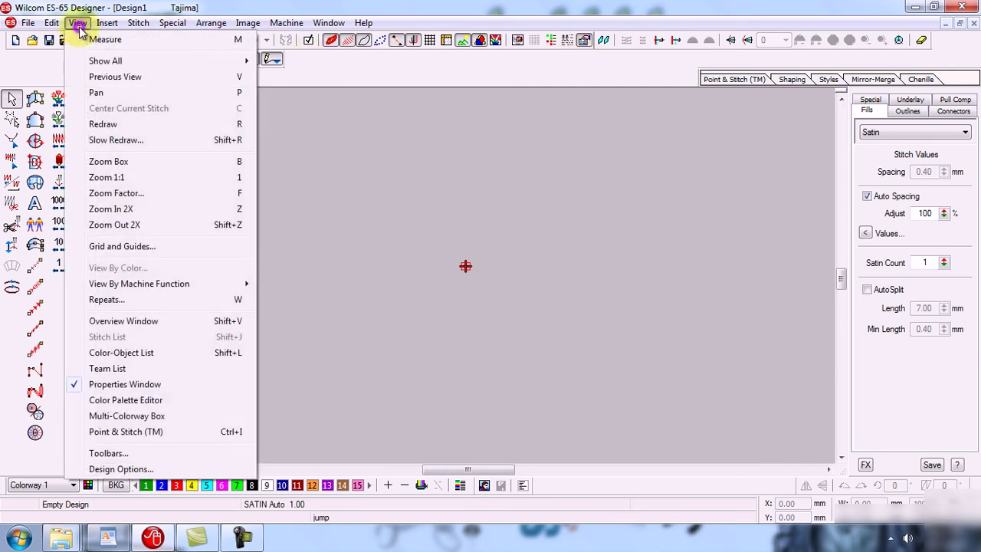
click(132, 453)
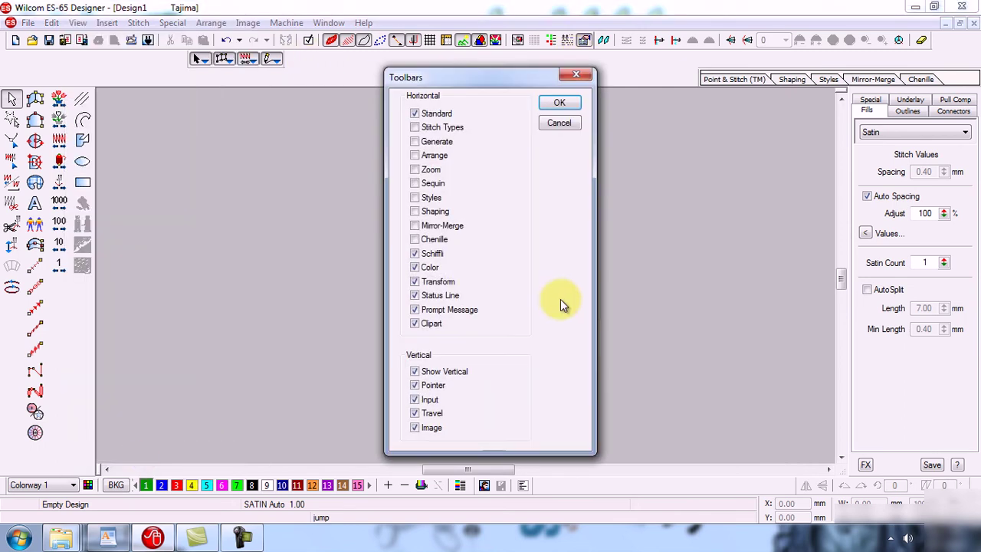
click(414, 127)
click(414, 141)
click(414, 154)
click(415, 169)
click(414, 183)
click(414, 197)
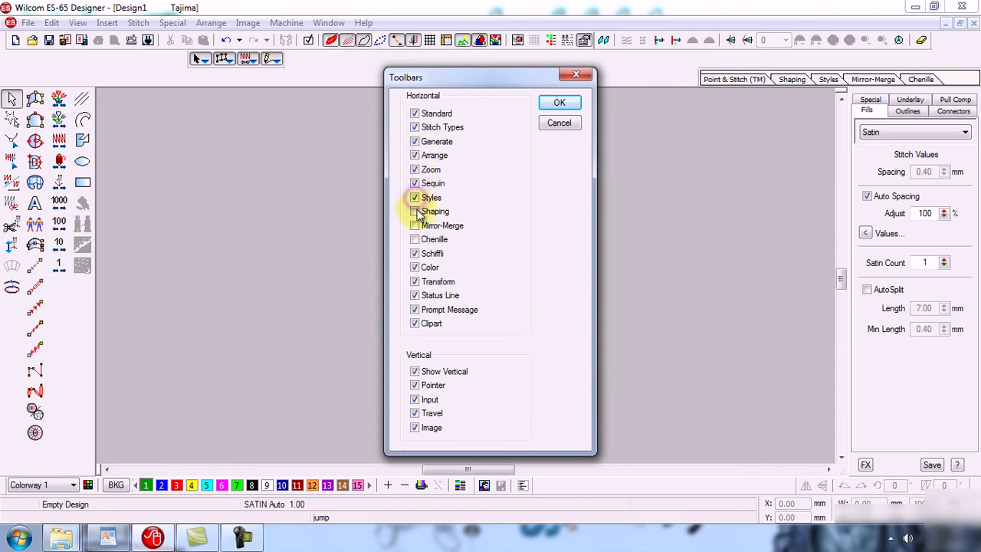
click(415, 212)
click(414, 225)
click(415, 239)
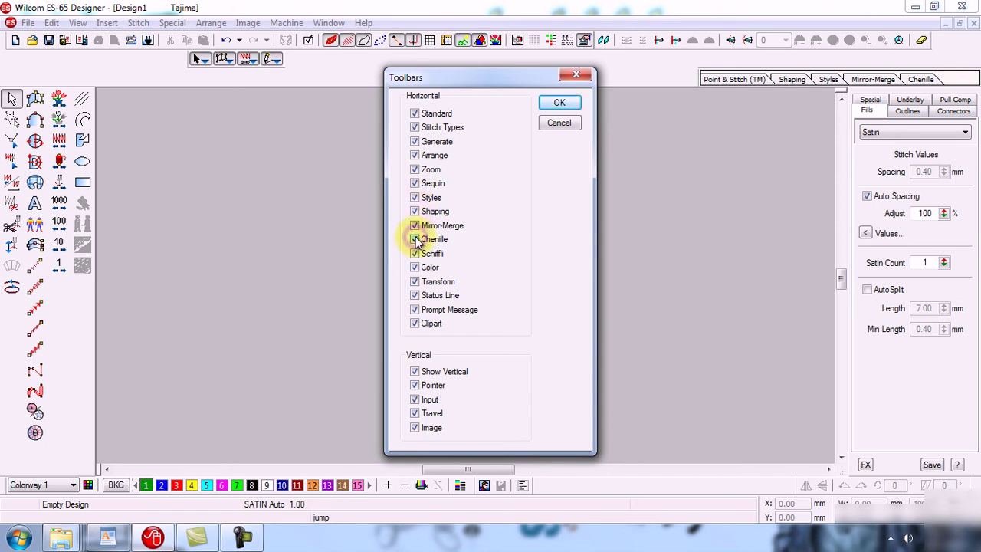
click(563, 106)
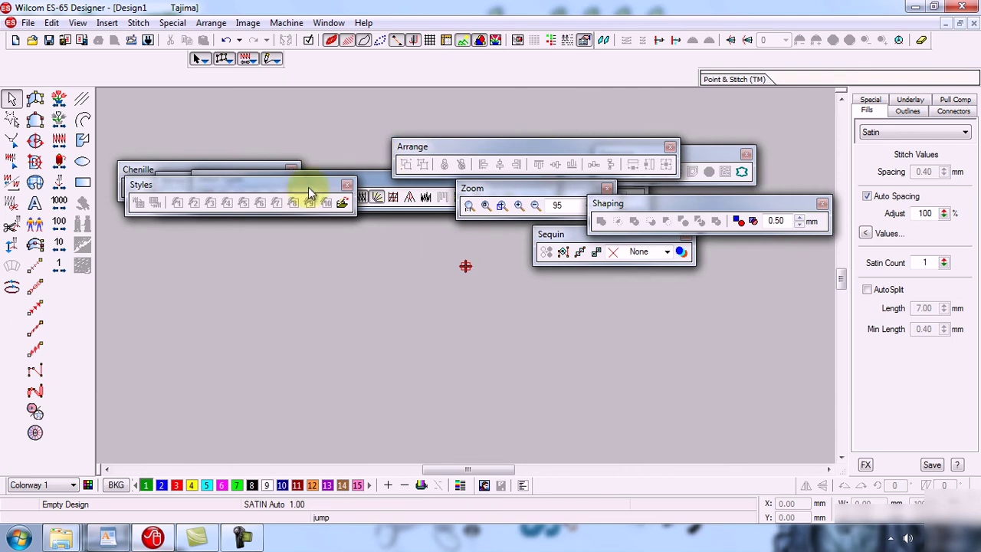
Pull the Styles toolbar aside and dock Stitch Types in one row with the pointer and input flyout toolbar at its start.
drag(342, 183, 373, 258)
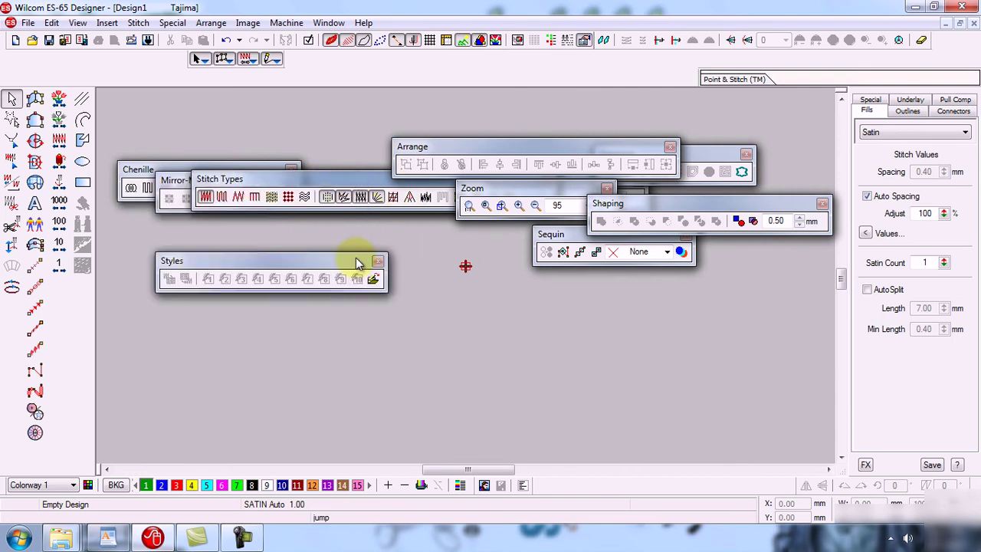
drag(365, 183, 278, 68)
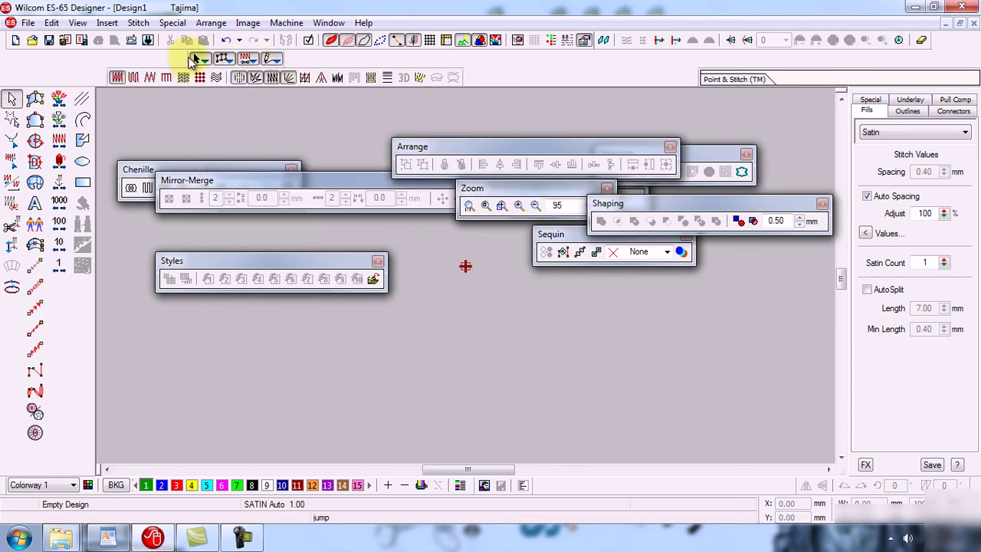
drag(193, 61, 8, 80)
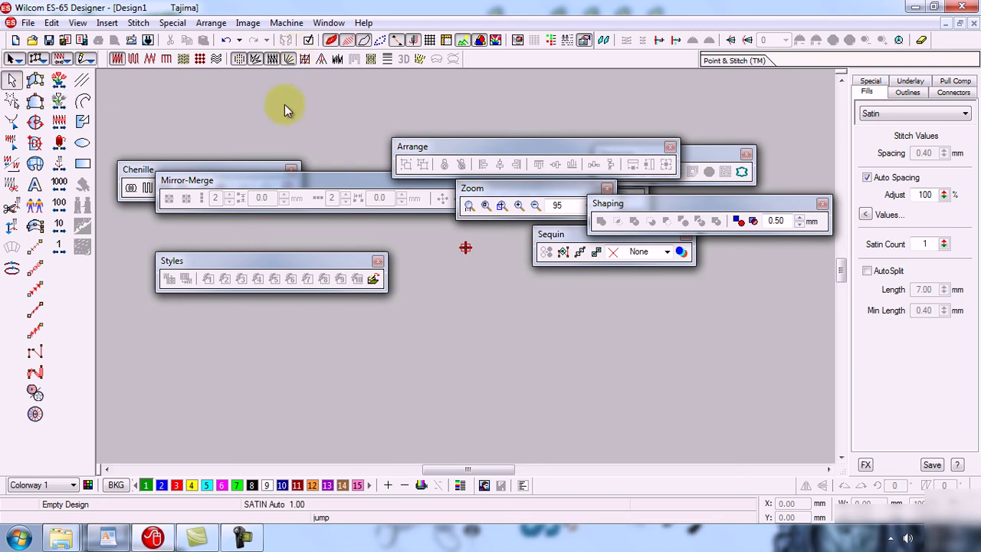
Dock the Arrange toolbar beside the Stitch Types toolbar and the Mirror-Merge toolbar in the row below.
click(484, 146)
drag(518, 69, 552, 57)
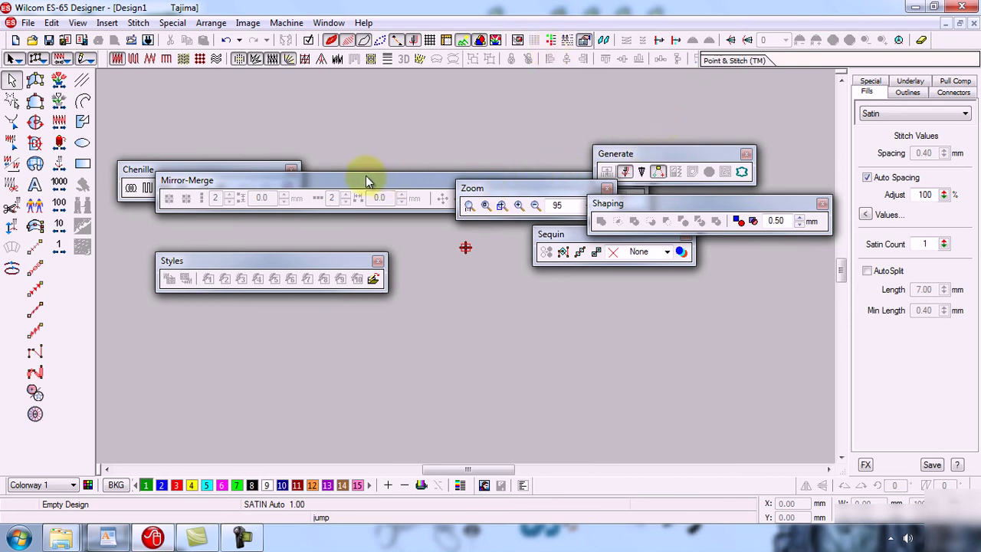
drag(366, 181, 158, 65)
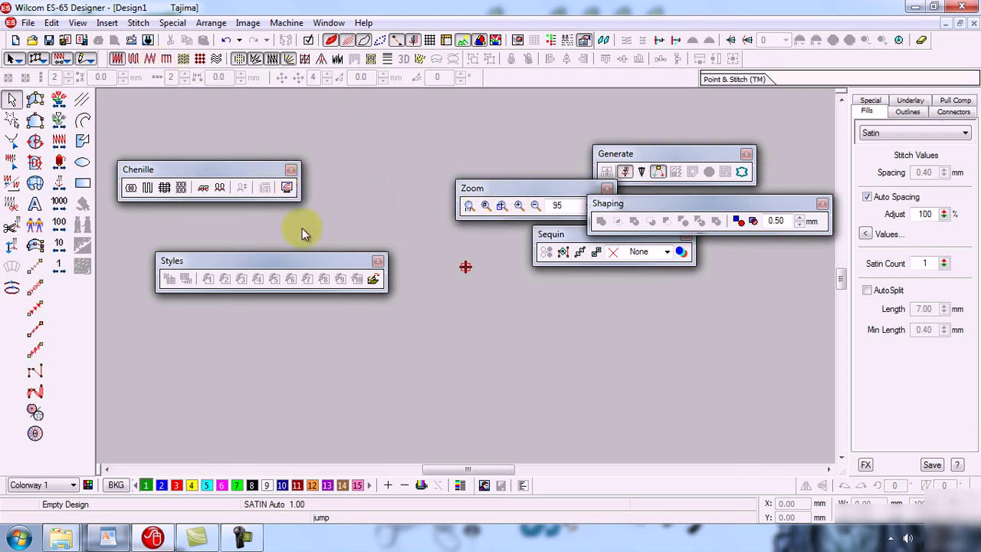
Move the Shaping toolbar clear of the others and dock the Generate toolbar at the end of the Arrange toolbar's row.
drag(652, 206, 467, 306)
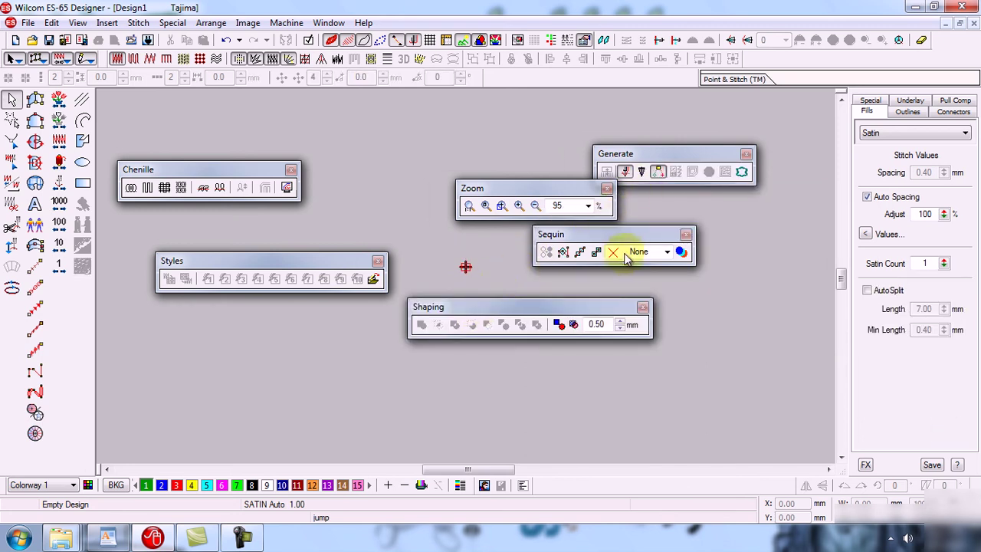
drag(650, 156, 540, 76)
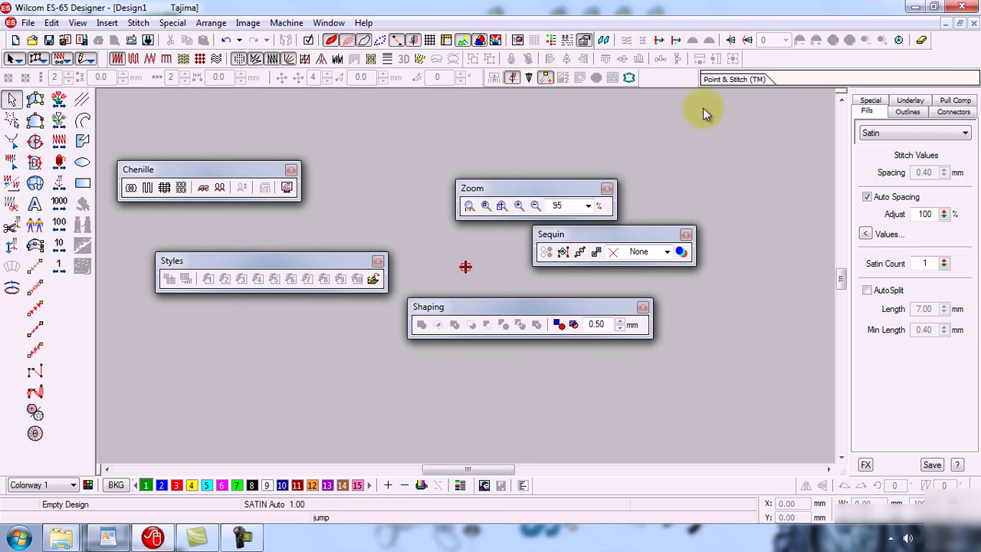
drag(638, 79, 875, 57)
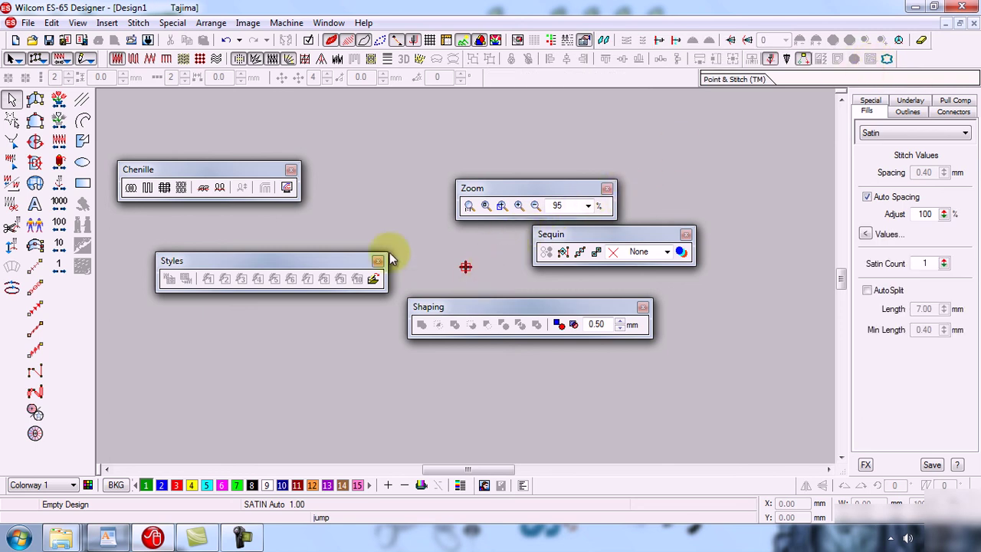
Close the floating Chenille, Styles, Zoom, Sequin and Shaping toolbars and minimize the Wilcom window to the desktop.
click(290, 169)
click(377, 261)
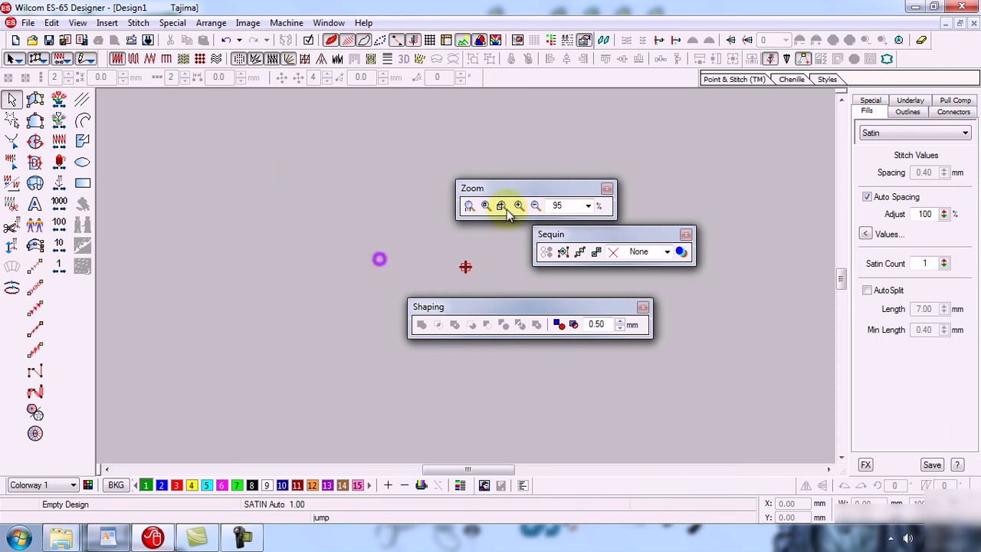
click(607, 188)
click(685, 234)
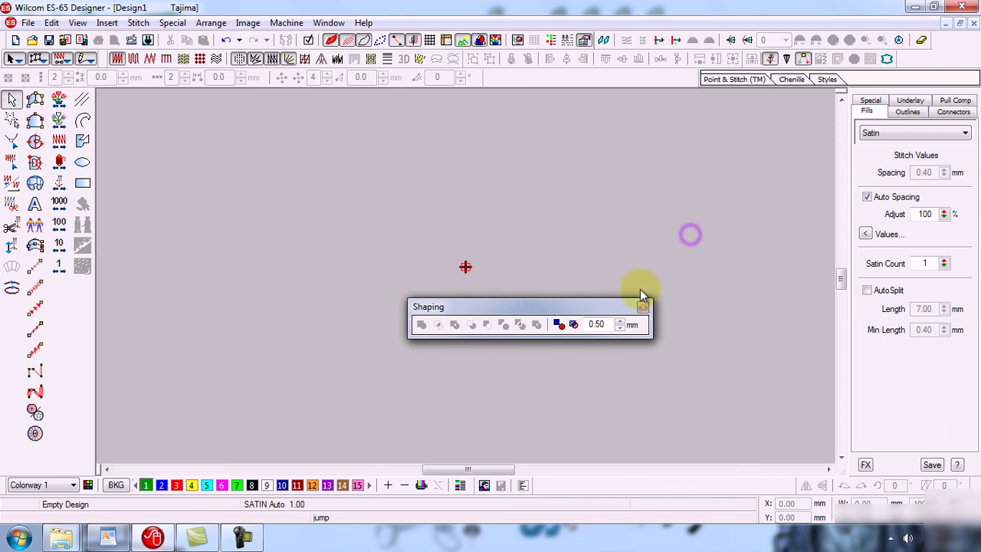
click(642, 307)
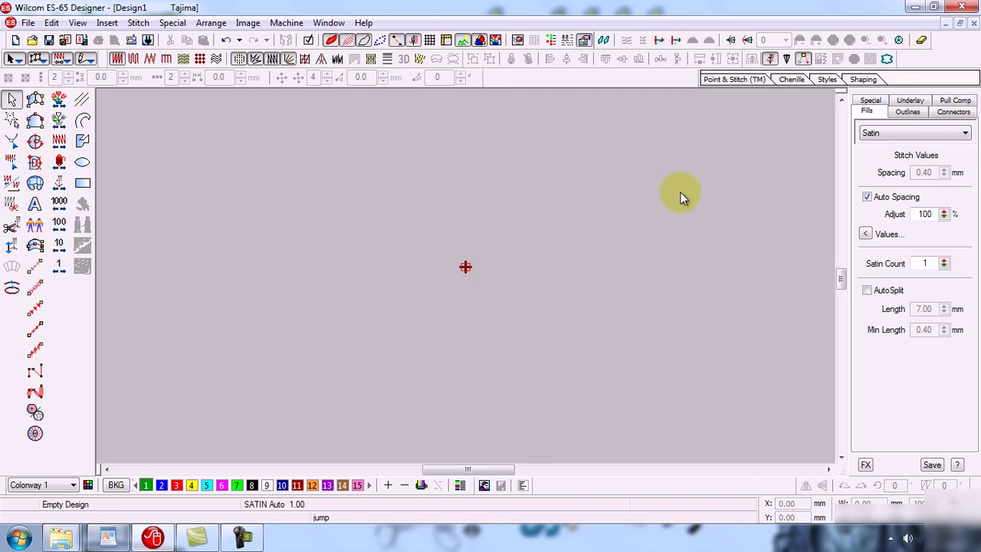
click(915, 6)
click(923, 6)
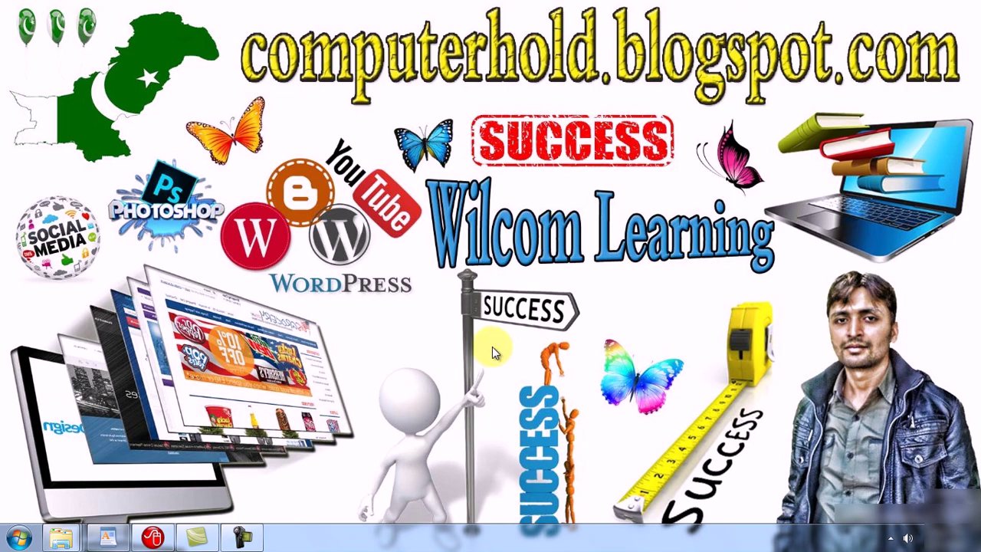